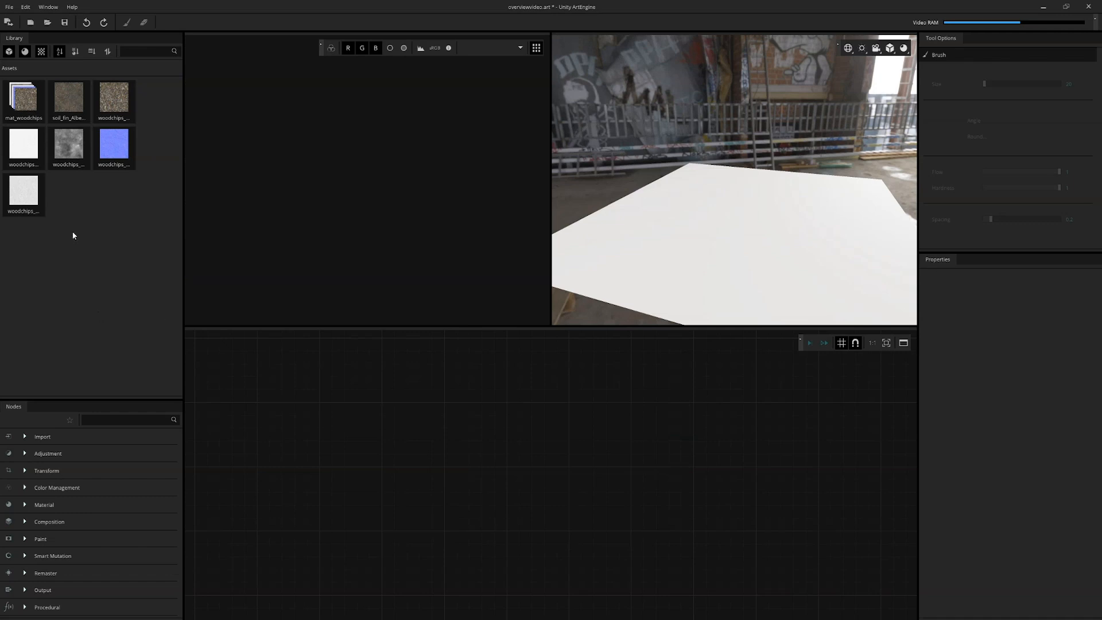
Step: Add the woodchips_Albedo and woodchips_Height textures from the library to the node graph
{"action": "left_click", "coordinate": [115, 105]}
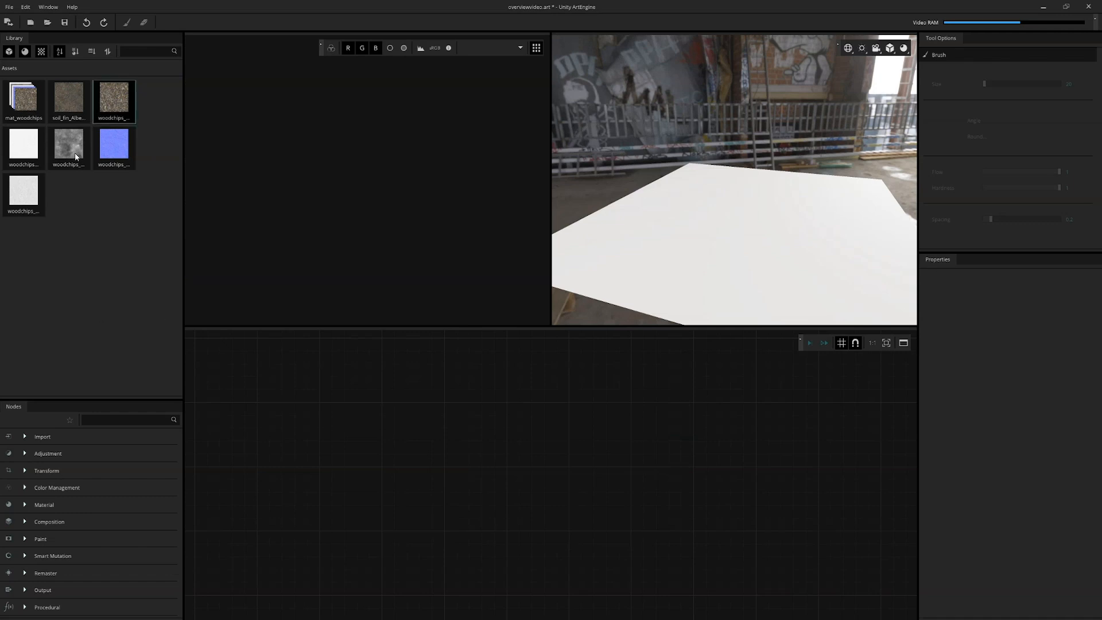
{"action": "left_click_drag", "start_coordinate": [200, 255], "coordinate": [311, 387]}
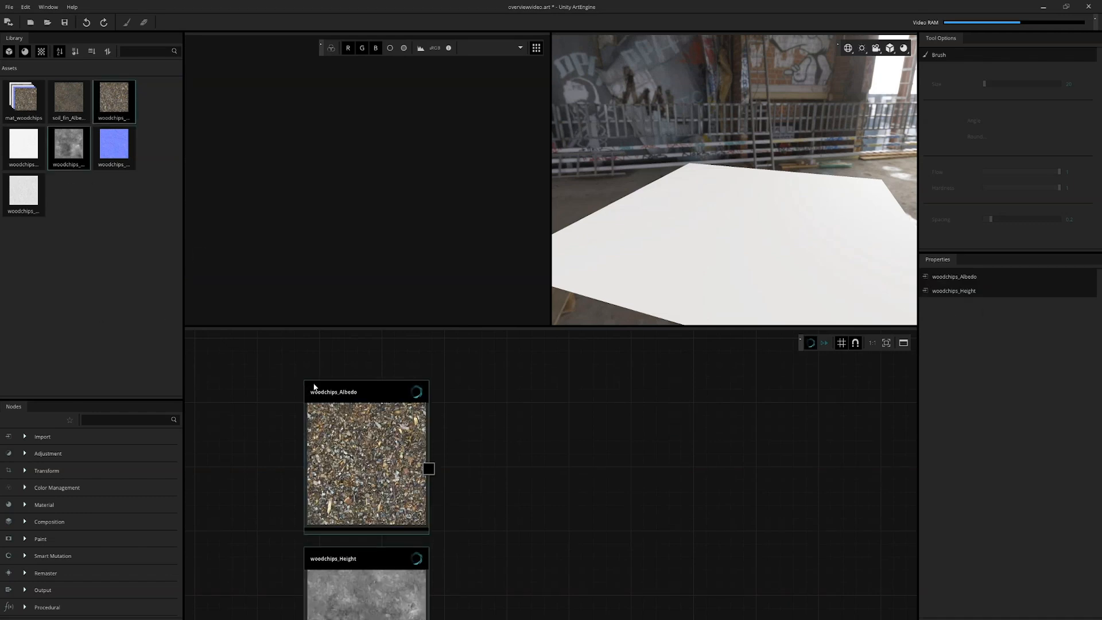
{"action": "middle_click_drag", "start_coordinate": [505, 491], "coordinate": [576, 475]}
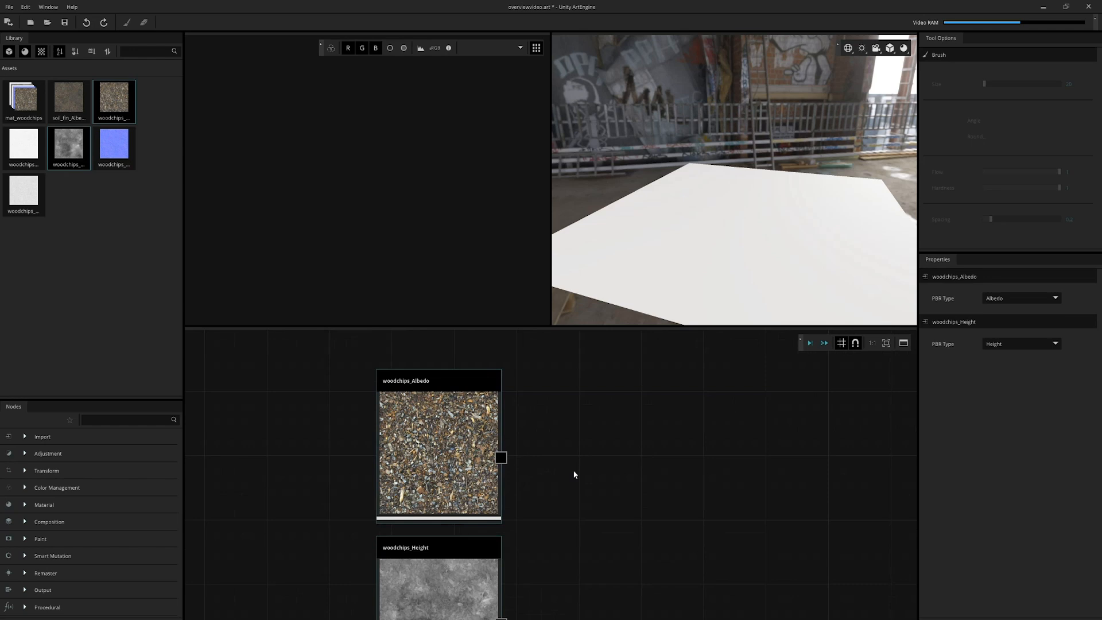
{"action": "scroll", "coordinate": [554, 447], "scroll_direction": "up", "scroll_amount": 3}
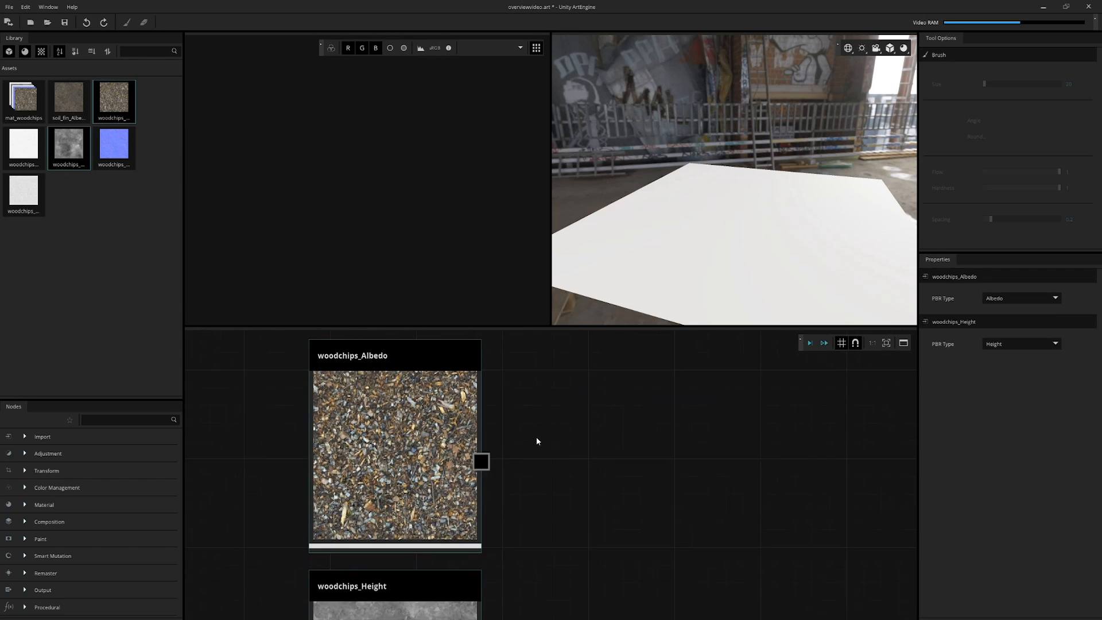
Step: Preview the woodchips_Albedo node and the woodchips_Height node in the 2D and 3D views
{"action": "left_click", "coordinate": [537, 440]}
{"action": "left_click", "coordinate": [426, 418]}
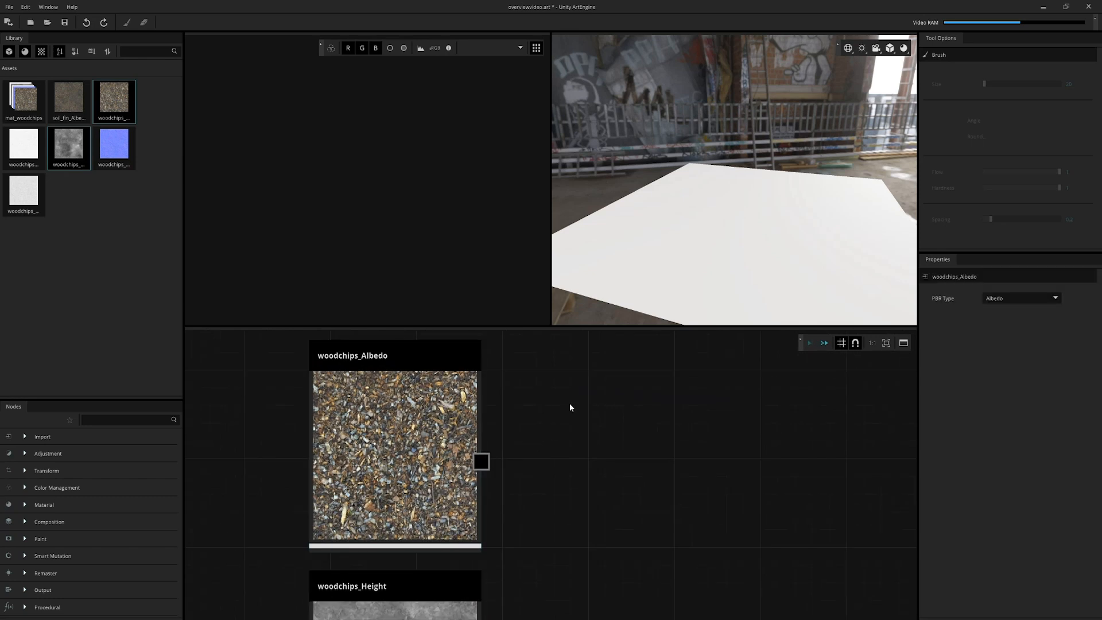
{"action": "double_click", "coordinate": [416, 400]}
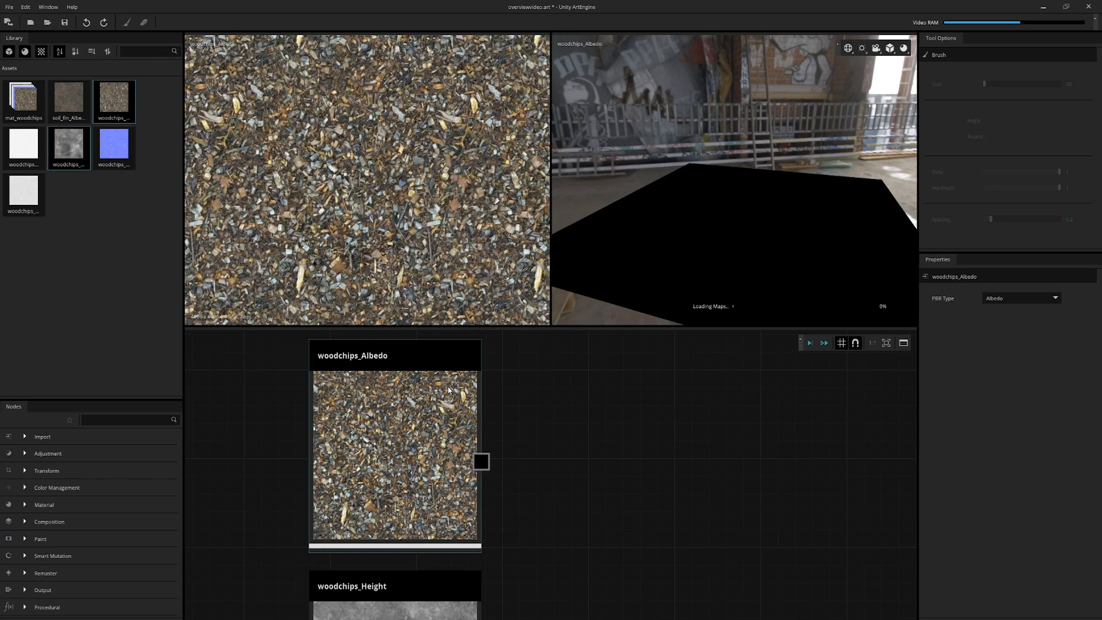
{"action": "scroll", "coordinate": [609, 455], "scroll_direction": "down", "scroll_amount": 2}
{"action": "middle_click_drag", "start_coordinate": [588, 543], "coordinate": [571, 398]}
{"action": "scroll", "coordinate": [557, 436], "scroll_direction": "up", "scroll_amount": 1}
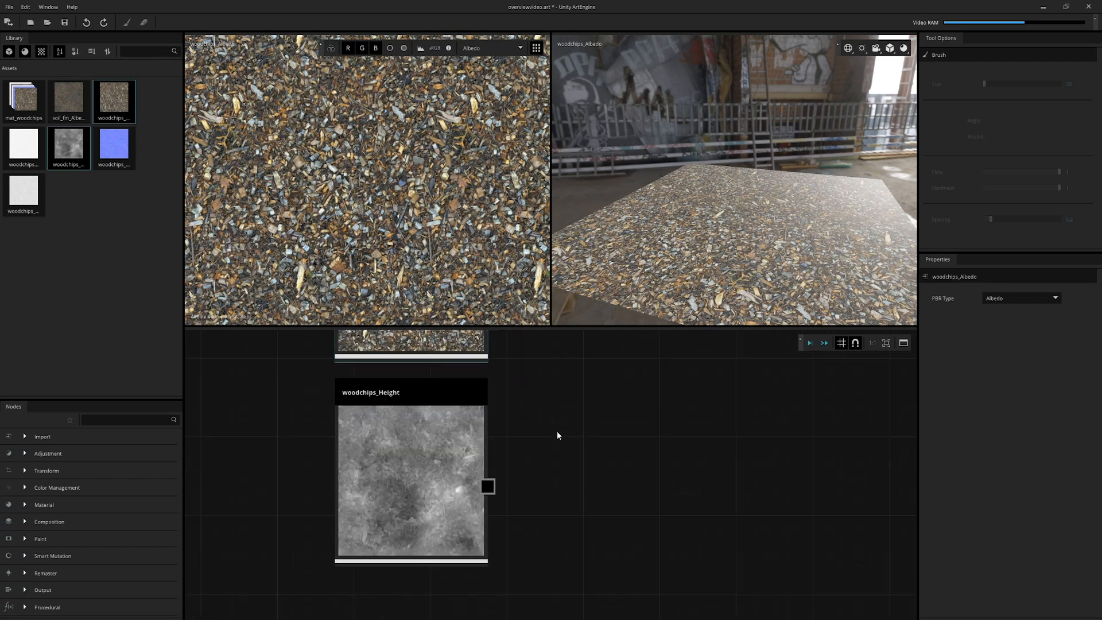
{"action": "left_click", "coordinate": [473, 442]}
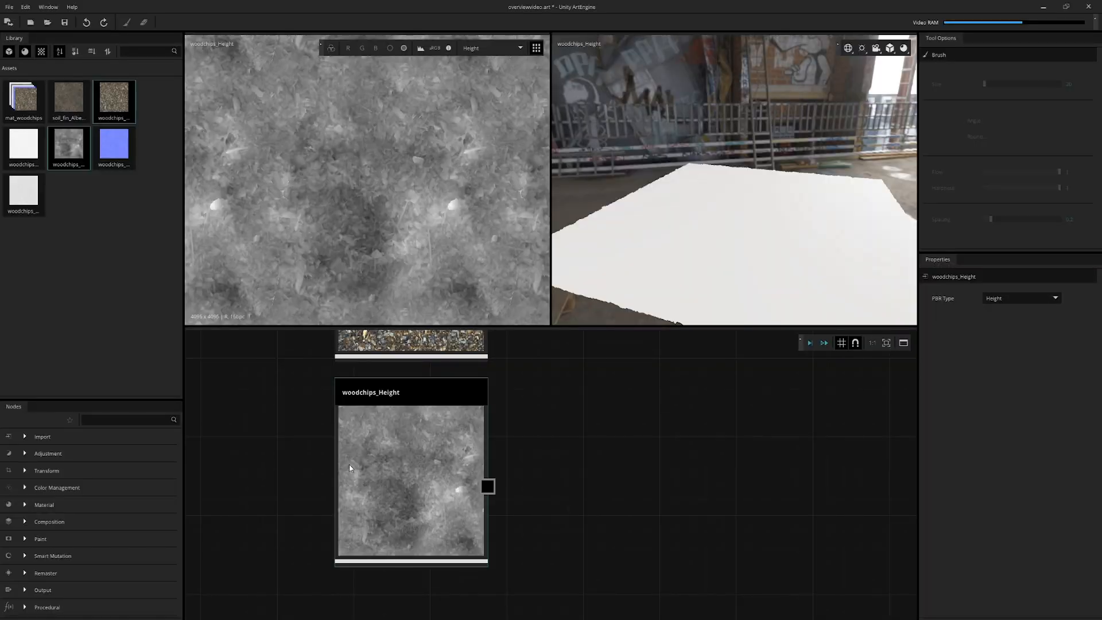
Step: Add a Normal Generation node fed by woodchips_Height and preview the generated normal map
{"action": "left_click", "coordinate": [57, 506]}
{"action": "scroll", "coordinate": [67, 518], "scroll_direction": "down", "scroll_amount": 3}
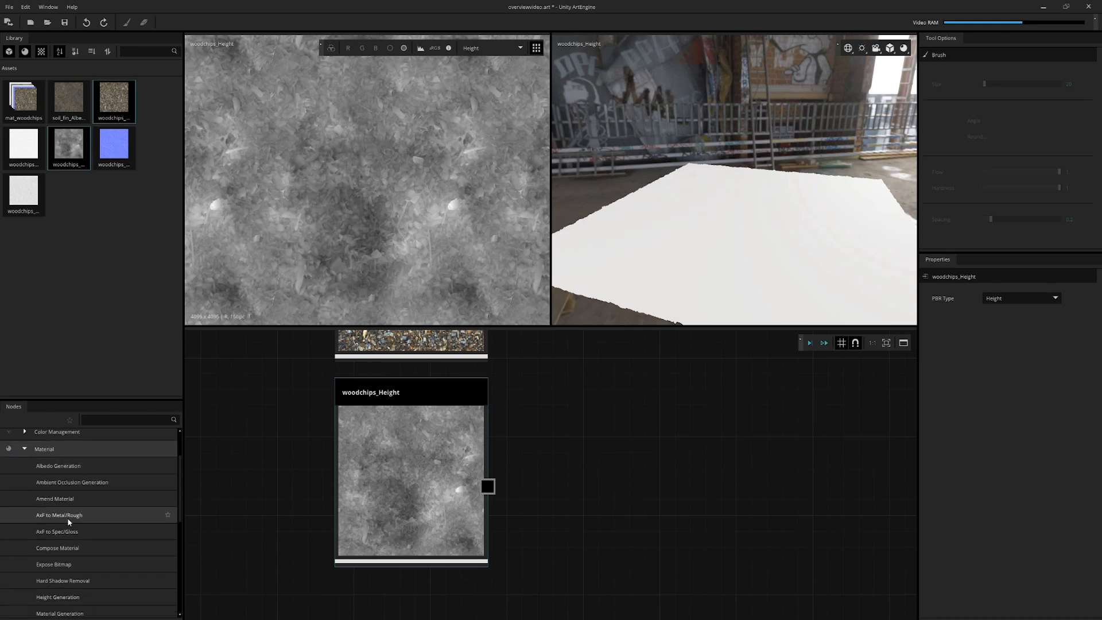
{"action": "scroll", "coordinate": [73, 525], "scroll_direction": "down", "scroll_amount": 2}
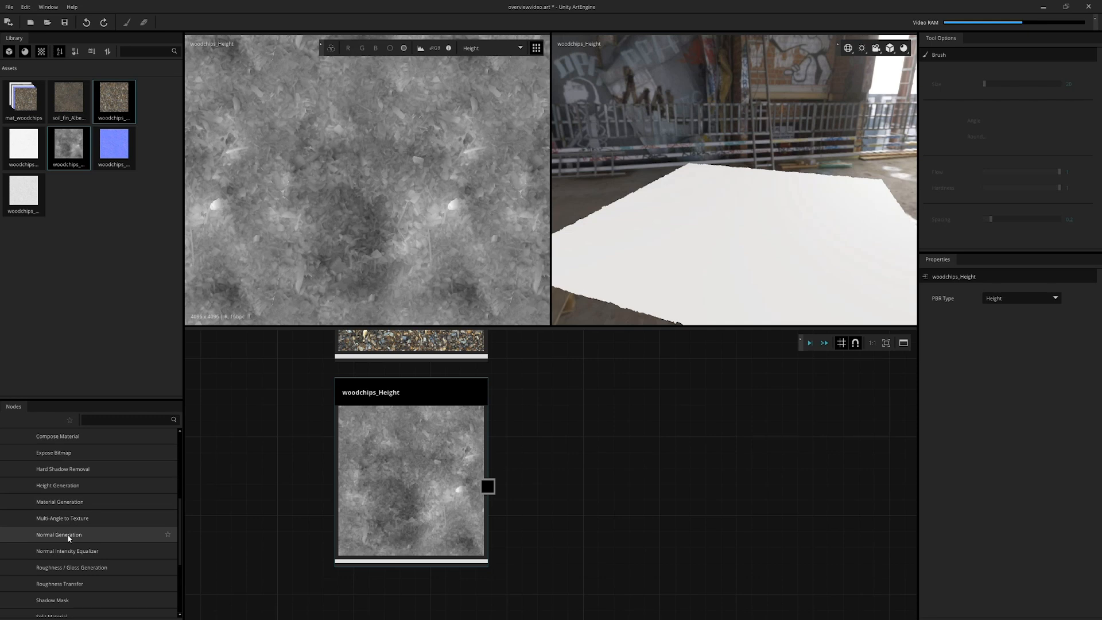
{"action": "left_click_drag", "start_coordinate": [67, 534], "coordinate": [585, 456]}
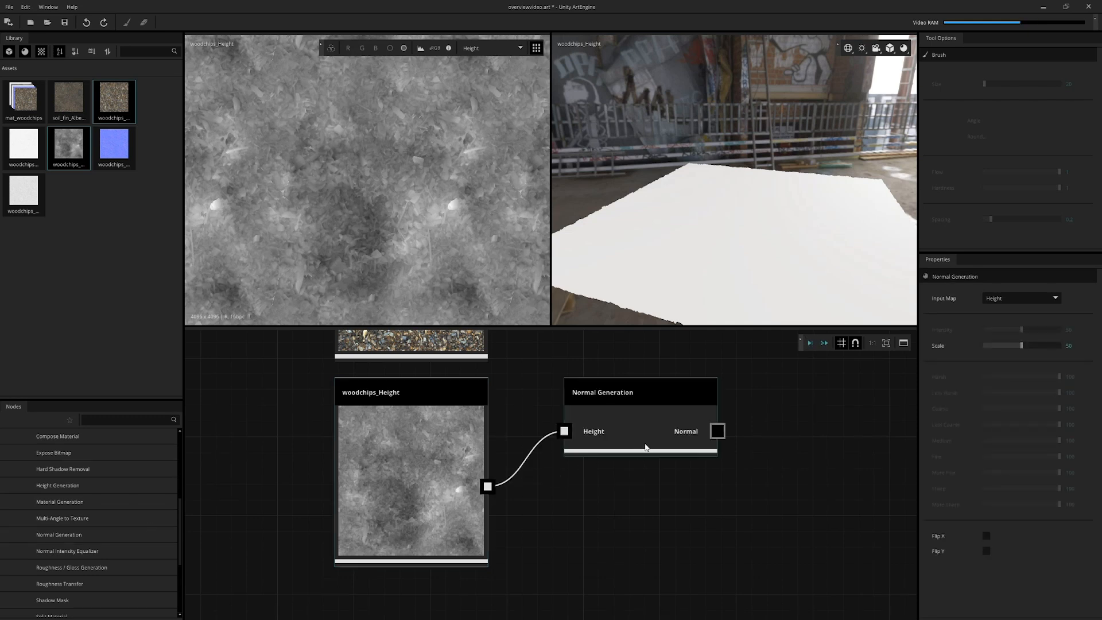
{"action": "left_click", "coordinate": [654, 442]}
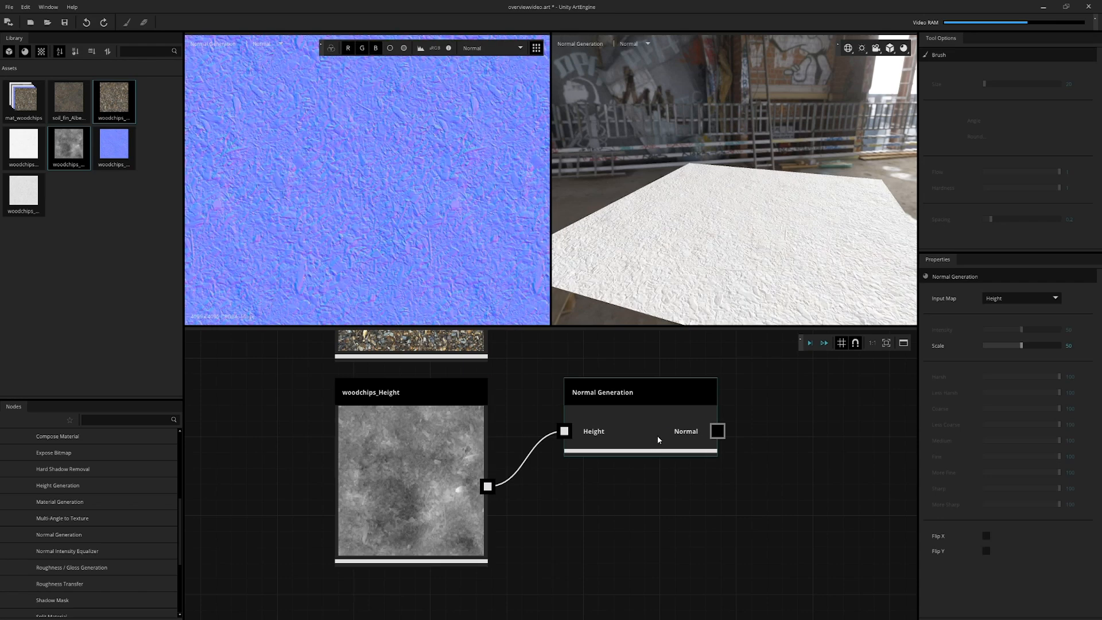
{"action": "scroll", "coordinate": [455, 198], "scroll_direction": "down", "scroll_amount": 2}
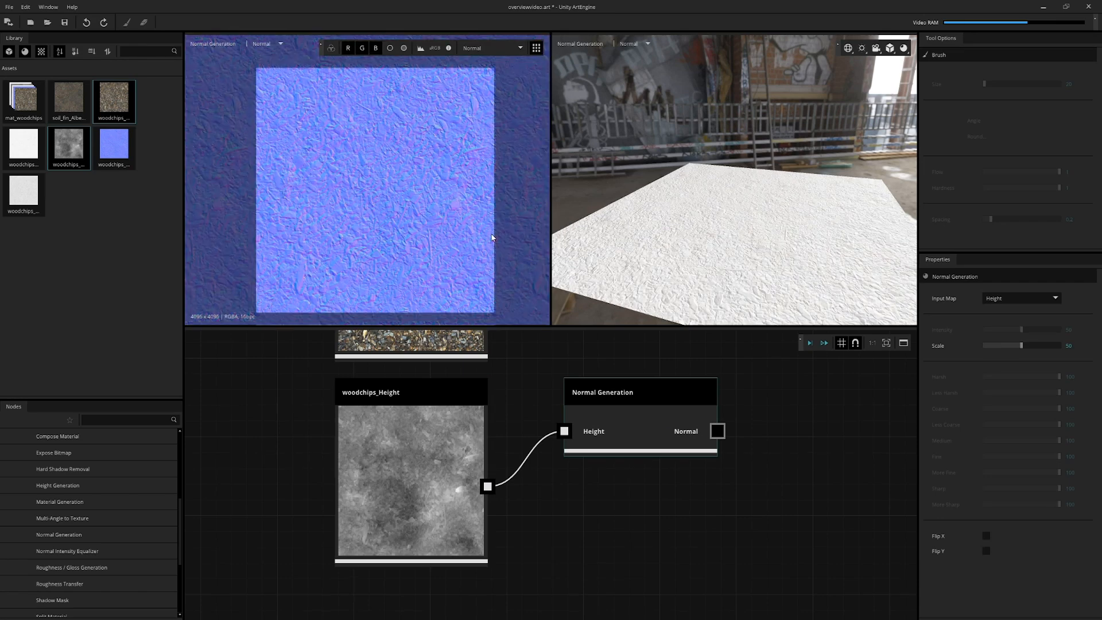
{"action": "scroll", "coordinate": [491, 233], "scroll_direction": "up", "scroll_amount": 2}
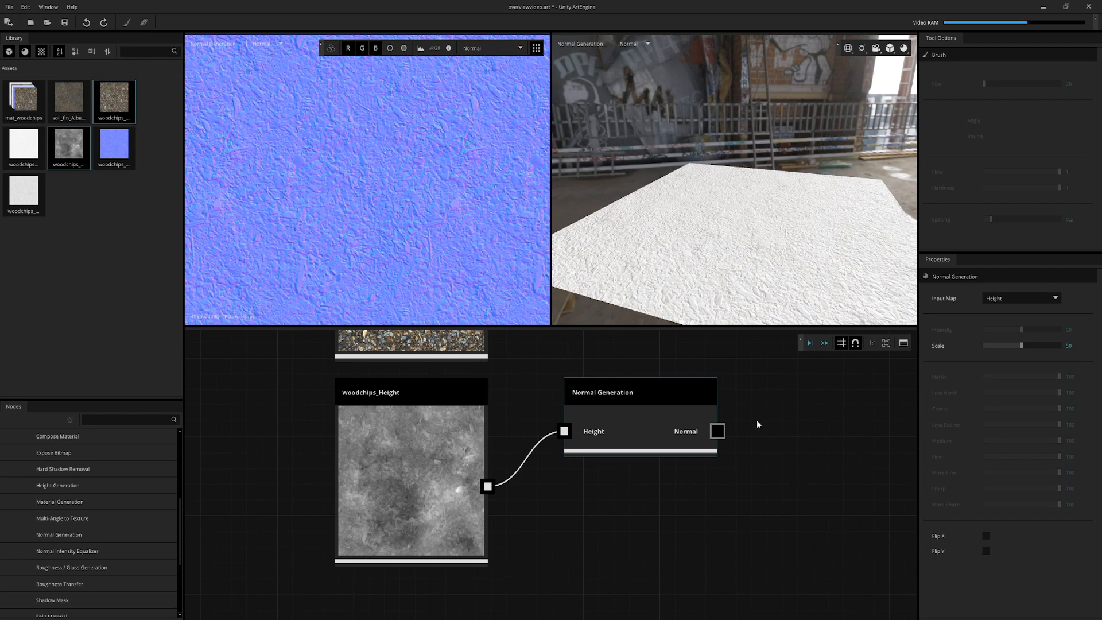
Step: Add an Ambient Occlusion Generation node below Normal Generation, connect woodchips_Height to its Height input and preview the result
{"action": "left_click", "coordinate": [733, 505]}
{"action": "middle_click_drag", "start_coordinate": [701, 537], "coordinate": [631, 501]}
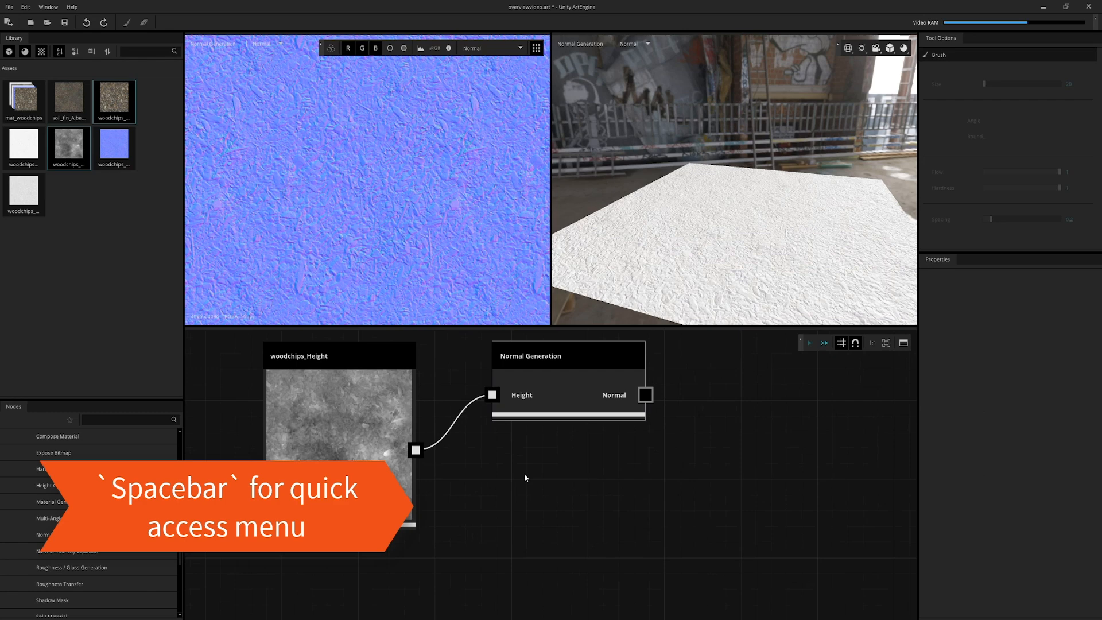
{"action": "key", "text": "space"}
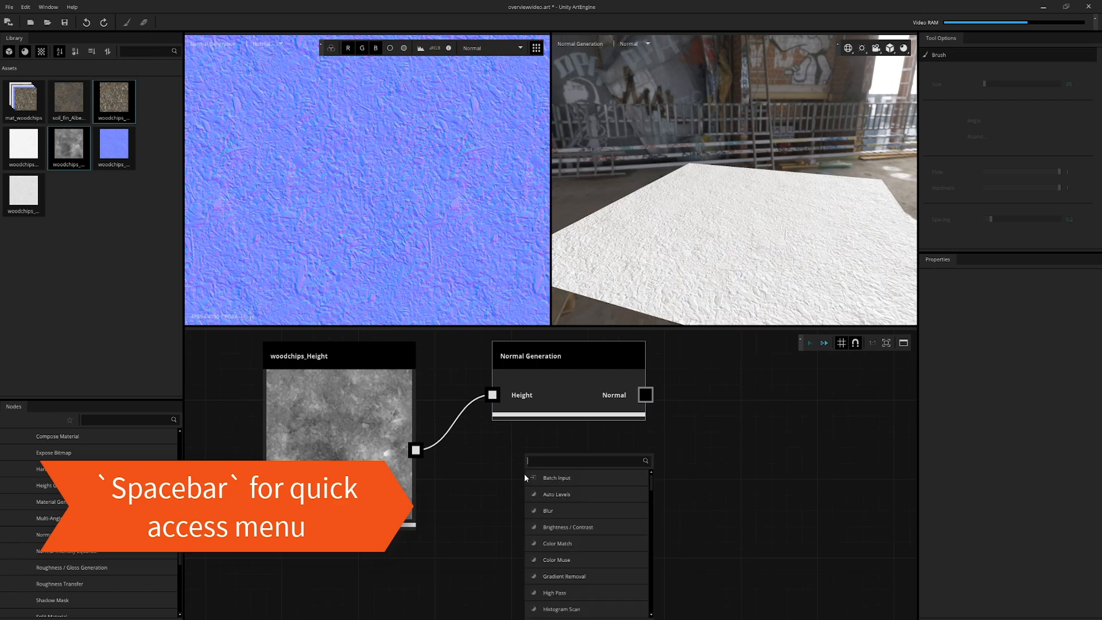
{"action": "type", "text": "ambient"}
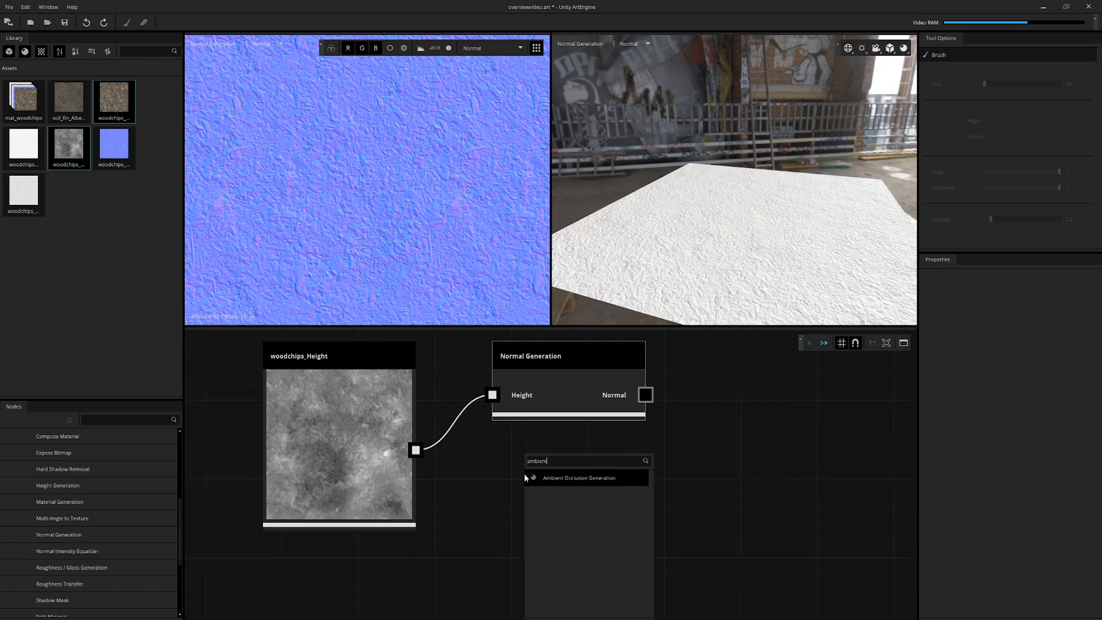
{"action": "key", "text": "Return"}
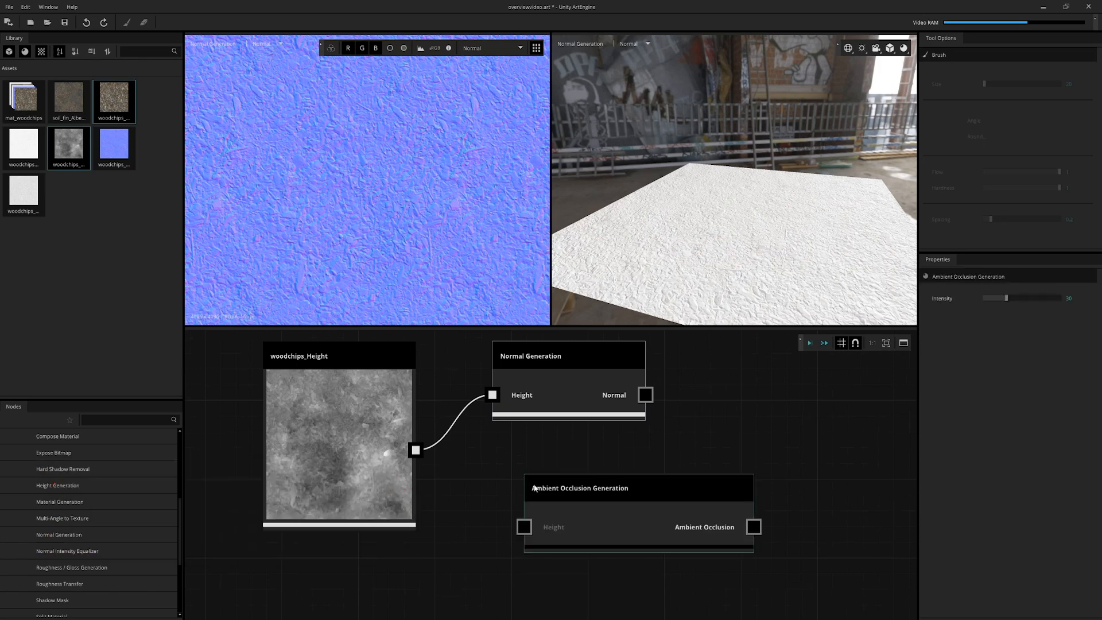
{"action": "left_click_drag", "start_coordinate": [420, 451], "coordinate": [524, 526]}
{"action": "left_click_drag", "start_coordinate": [606, 523], "coordinate": [593, 528]}
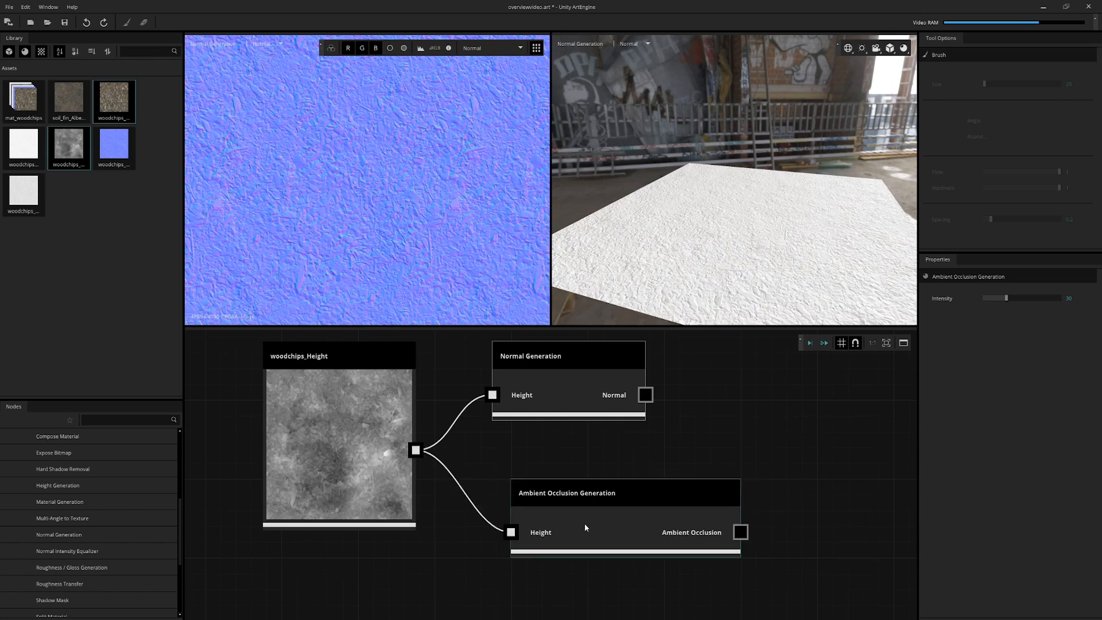
{"action": "left_click", "coordinate": [585, 527]}
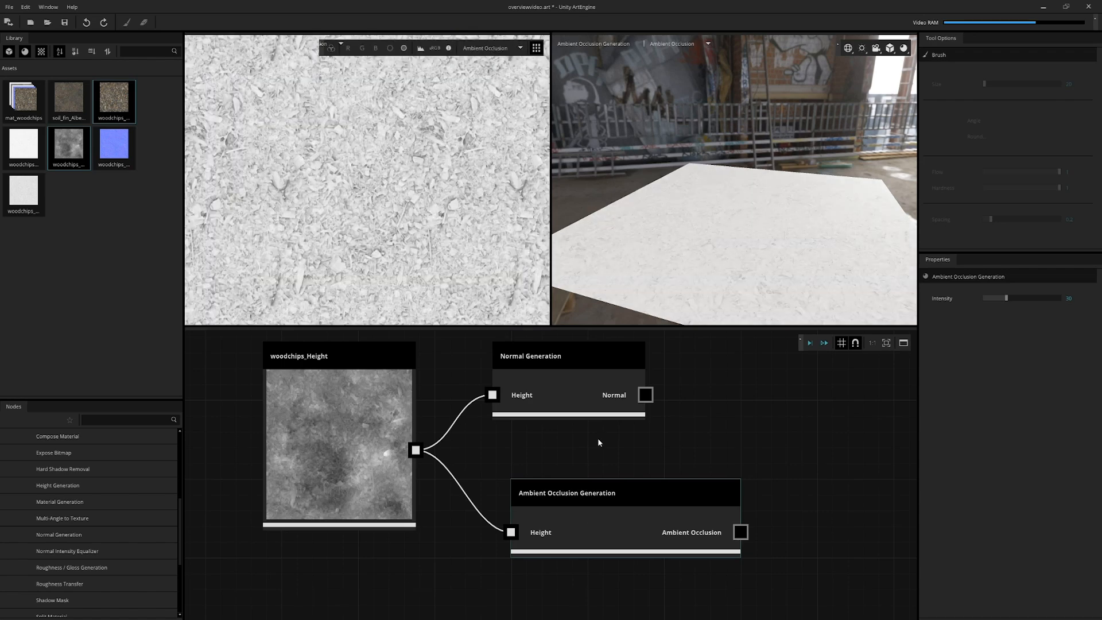
Step: Add a Roughness / Gloss Generation node fed by woodchips_Albedo and place it beside the albedo node
{"action": "scroll", "coordinate": [598, 438], "scroll_direction": "down", "scroll_amount": 5}
{"action": "middle_click_drag", "start_coordinate": [597, 399], "coordinate": [615, 477]}
{"action": "scroll", "coordinate": [596, 422], "scroll_direction": "up", "scroll_amount": 1}
{"action": "middle_click_drag", "start_coordinate": [598, 400], "coordinate": [613, 454]}
{"action": "scroll", "coordinate": [603, 452], "scroll_direction": "up", "scroll_amount": 1}
{"action": "left_click", "coordinate": [448, 411]}
{"action": "right_click", "coordinate": [449, 411]}
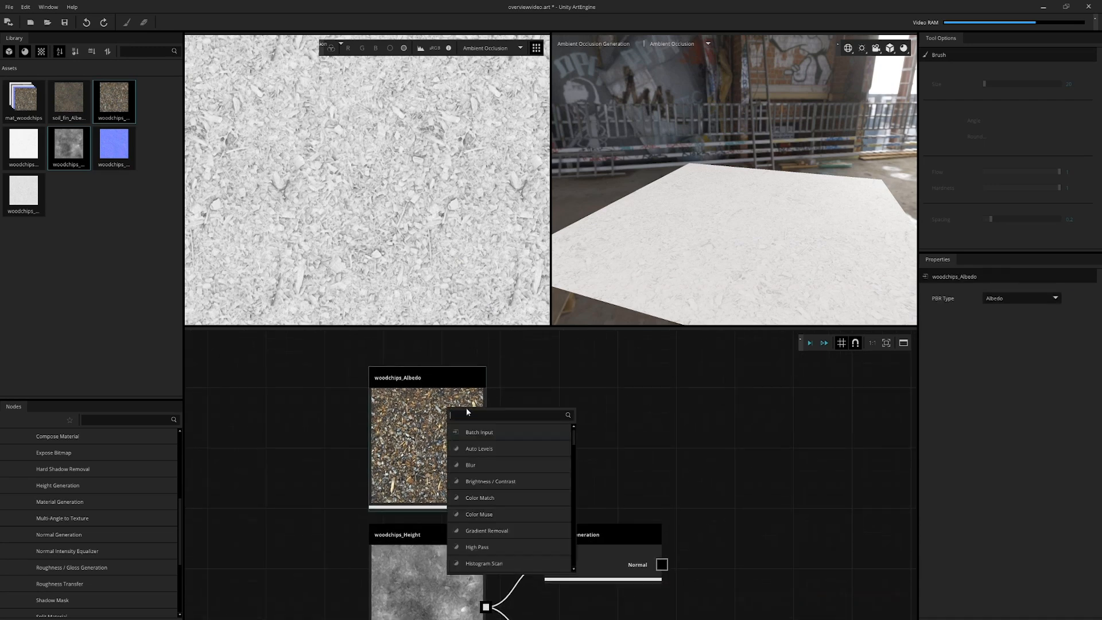
{"action": "type", "text": "rough"}
{"action": "key", "text": "Return"}
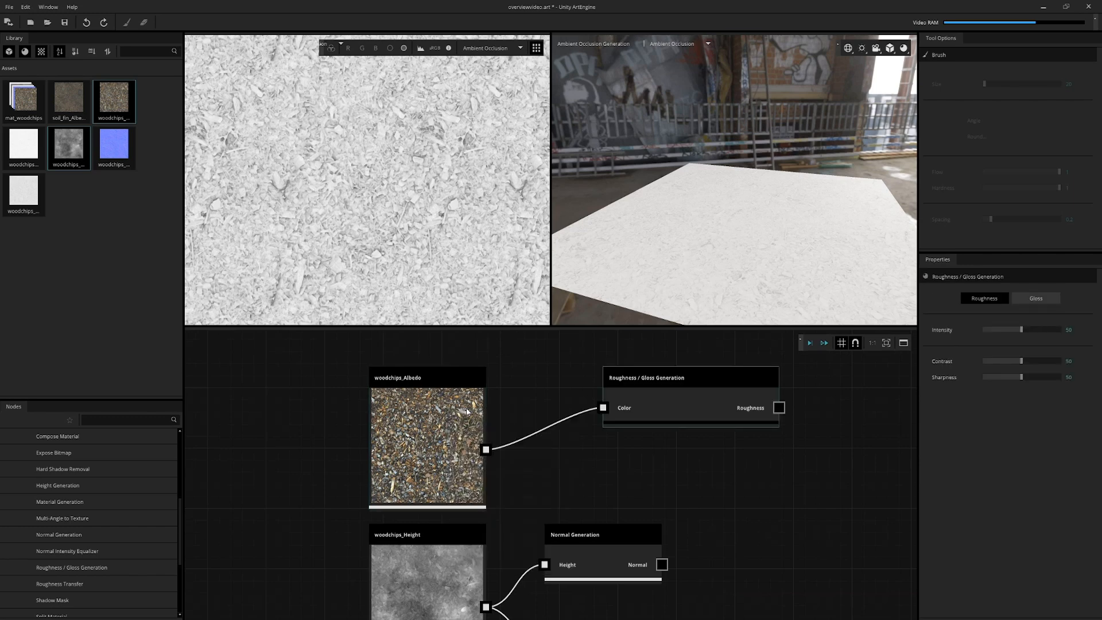
{"action": "left_click_drag", "start_coordinate": [653, 408], "coordinate": [610, 429]}
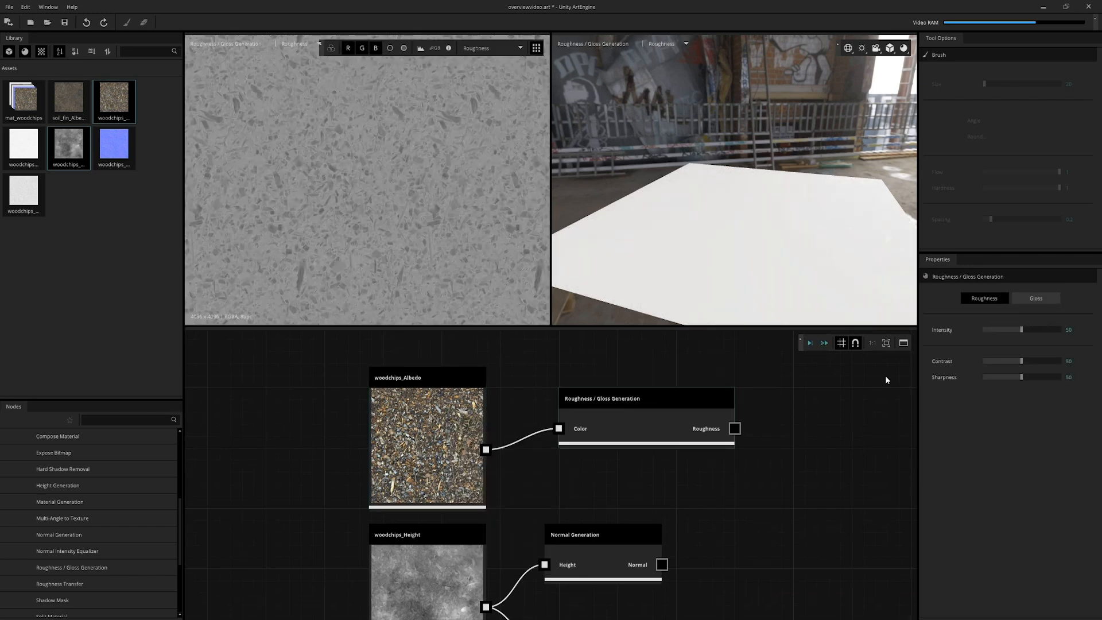
Step: Set the roughness generation's Intensity to 70 and Contrast to 83
{"action": "left_click_drag", "start_coordinate": [1023, 365], "coordinate": [1039, 335]}
{"action": "left_click", "coordinate": [1048, 362]}
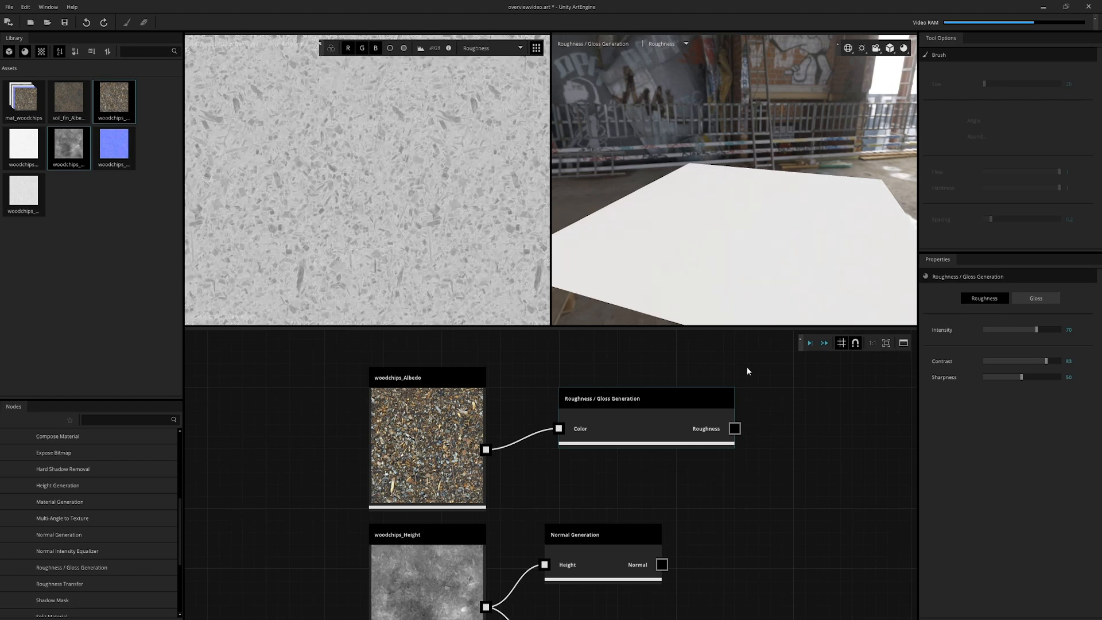
Step: Add a Compose Material node to the graph beyond the generation nodes
{"action": "scroll", "coordinate": [731, 488], "scroll_direction": "down", "scroll_amount": 2}
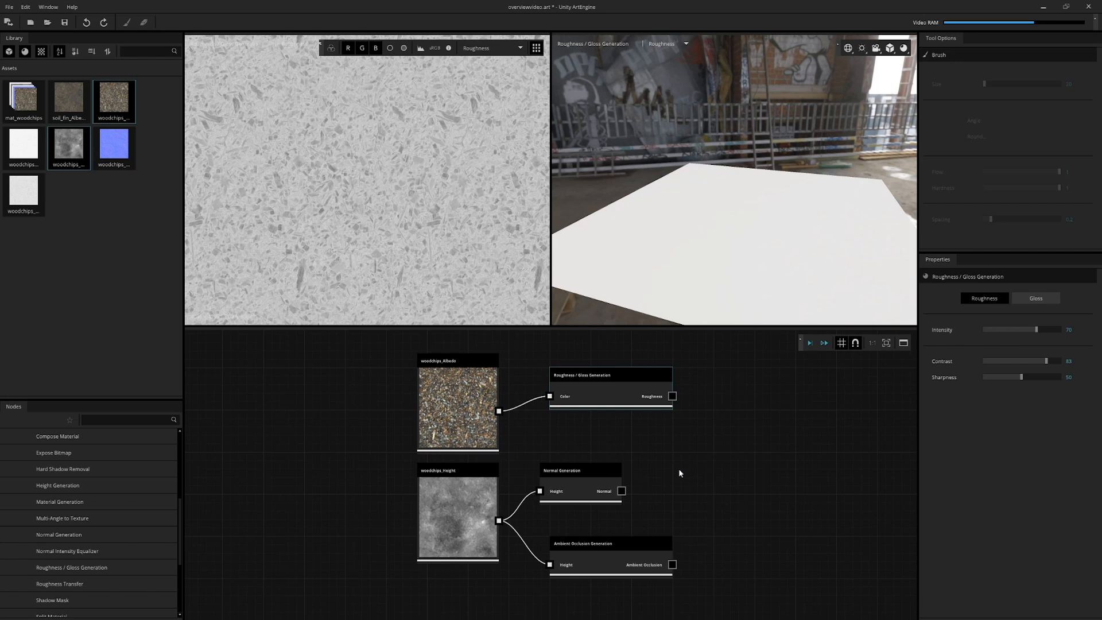
{"action": "left_click", "coordinate": [725, 470]}
{"action": "scroll", "coordinate": [64, 467], "scroll_direction": "up", "scroll_amount": 1}
{"action": "left_click_drag", "start_coordinate": [54, 490], "coordinate": [764, 408]}
{"action": "middle_click_drag", "start_coordinate": [683, 435], "coordinate": [574, 425]}
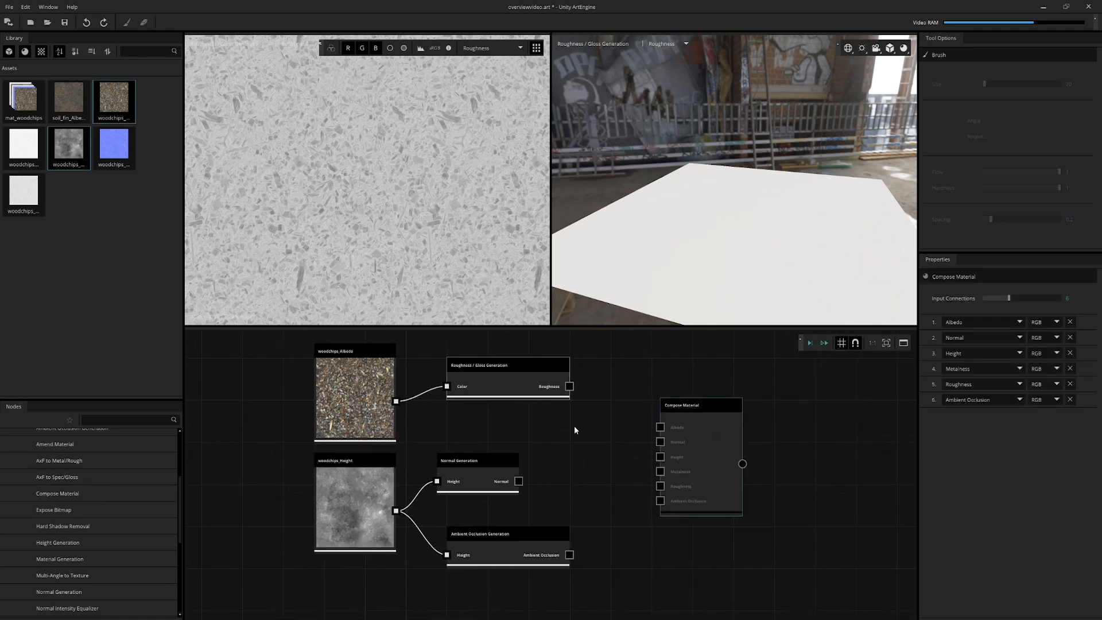
Step: Connect the albedo, roughness, normal, ambient occlusion and height outputs to the matching Compose Material inputs
{"action": "middle_click_drag", "start_coordinate": [547, 501], "coordinate": [540, 523]}
{"action": "left_click_drag", "start_coordinate": [389, 424], "coordinate": [654, 449]}
{"action": "left_click_drag", "start_coordinate": [563, 408], "coordinate": [654, 508]}
{"action": "left_click_drag", "start_coordinate": [512, 504], "coordinate": [654, 464]}
{"action": "left_click_drag", "start_coordinate": [564, 577], "coordinate": [654, 523]}
{"action": "left_click_drag", "start_coordinate": [389, 533], "coordinate": [654, 479]}
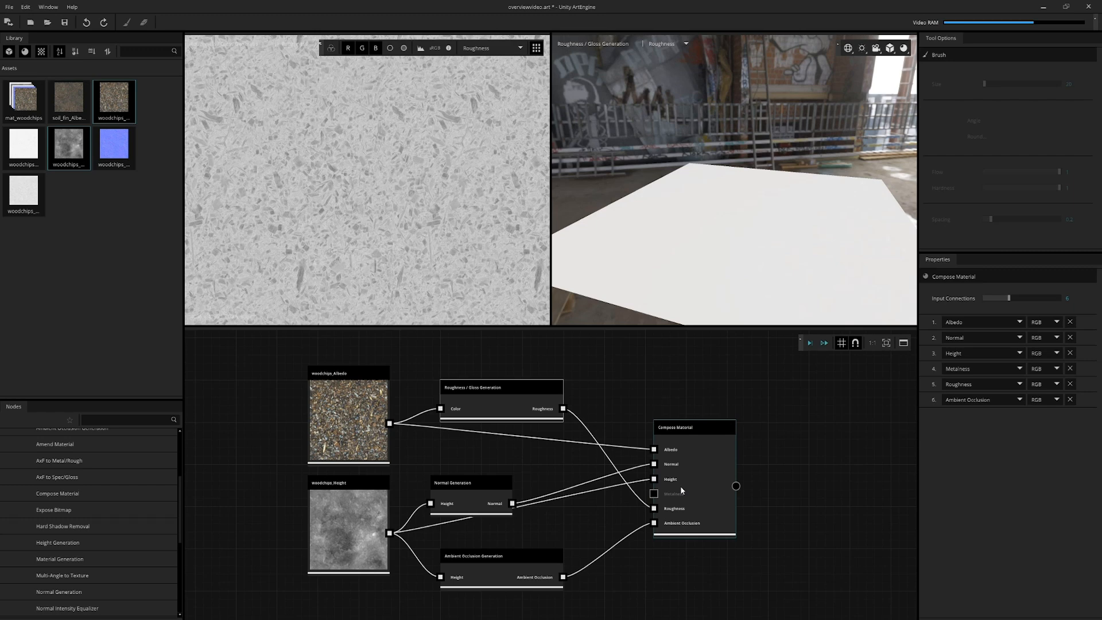
Step: Preview the composed woodchips material and examine its surface up close in the 3D view
{"action": "left_click", "coordinate": [707, 454]}
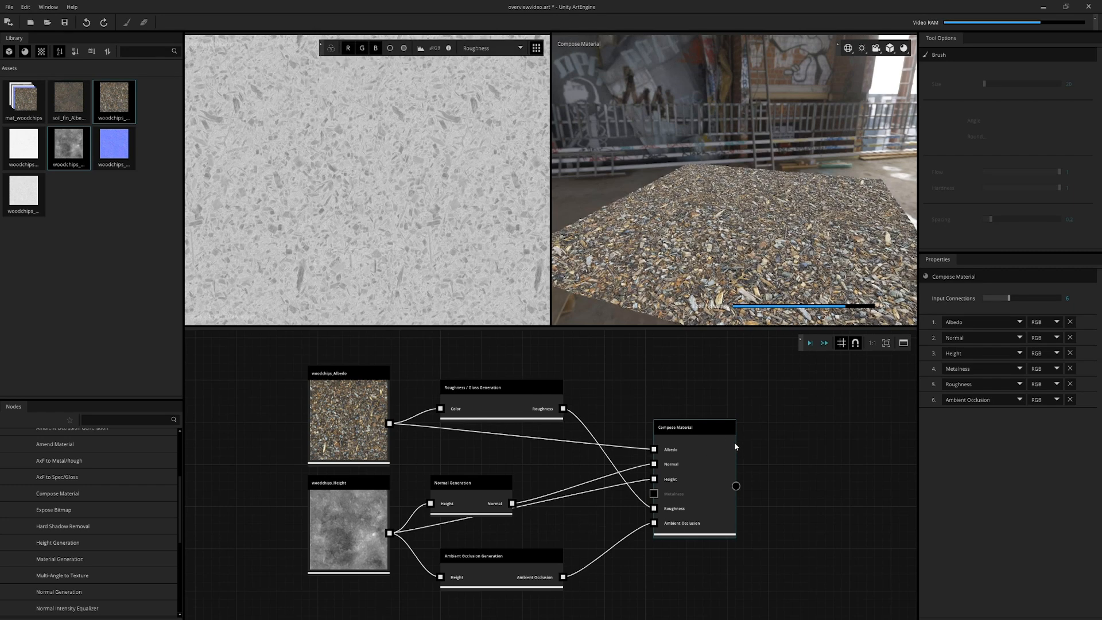
{"action": "left_click_drag", "start_coordinate": [757, 189], "coordinate": [742, 159]}
{"action": "scroll", "coordinate": [732, 190], "scroll_direction": "up", "scroll_amount": 4}
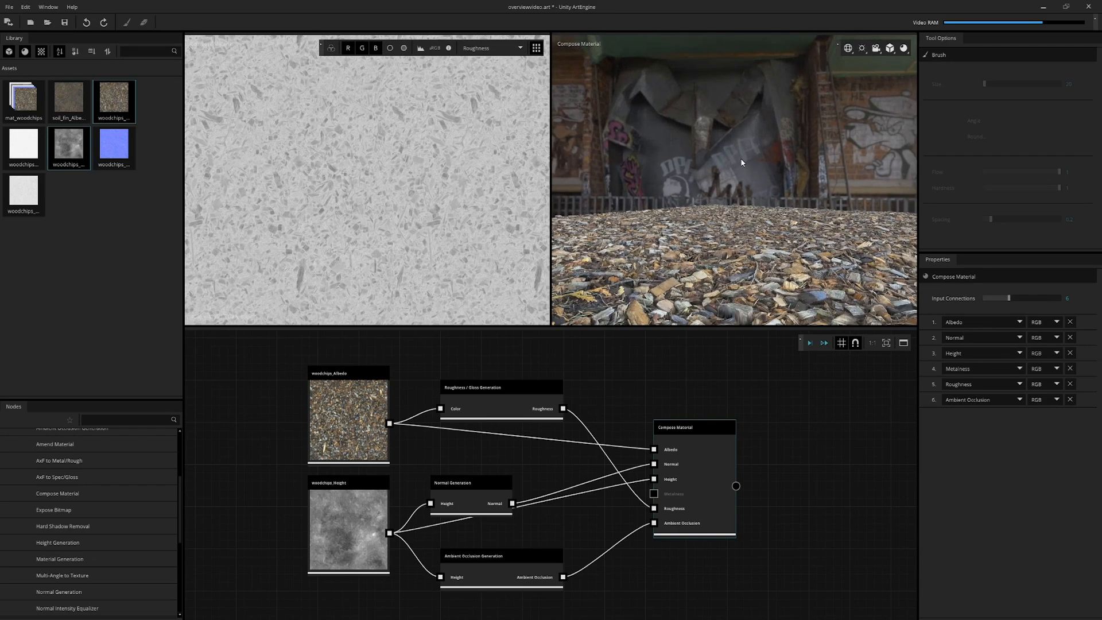
{"action": "left_click", "coordinate": [903, 49]}
{"action": "left_click", "coordinate": [904, 50]}
{"action": "left_click_drag", "start_coordinate": [821, 104], "coordinate": [820, 103]}
{"action": "left_click_drag", "start_coordinate": [704, 162], "coordinate": [826, 234]}
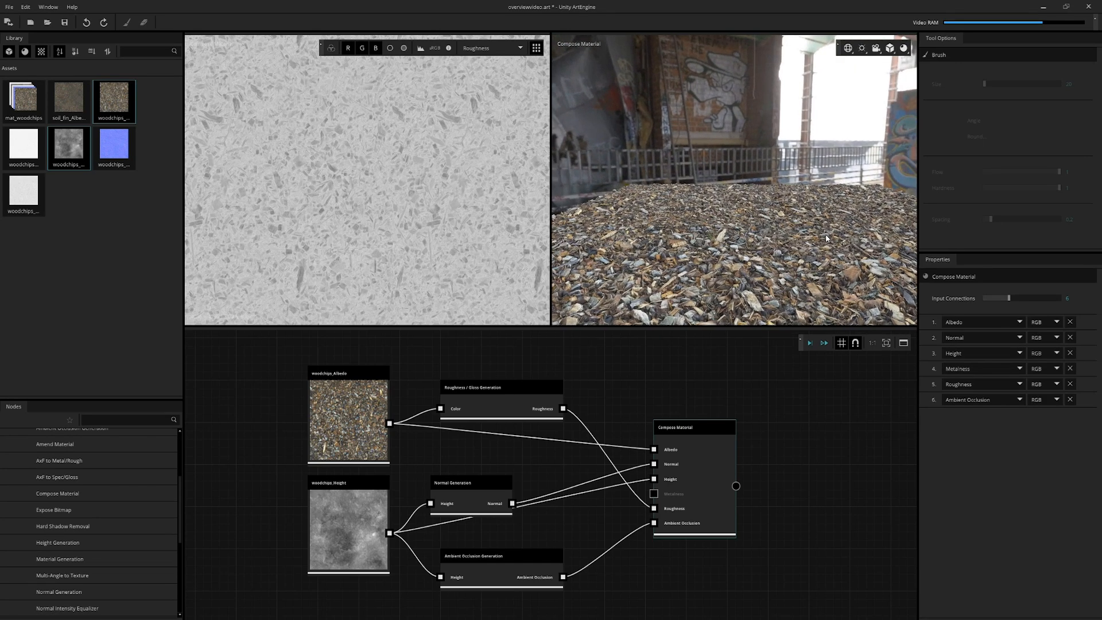
Step: Inspect the composed material's Albedo and Normal maps in the 2D view, returning to Albedo
{"action": "left_click", "coordinate": [479, 49]}
{"action": "left_click", "coordinate": [501, 63]}
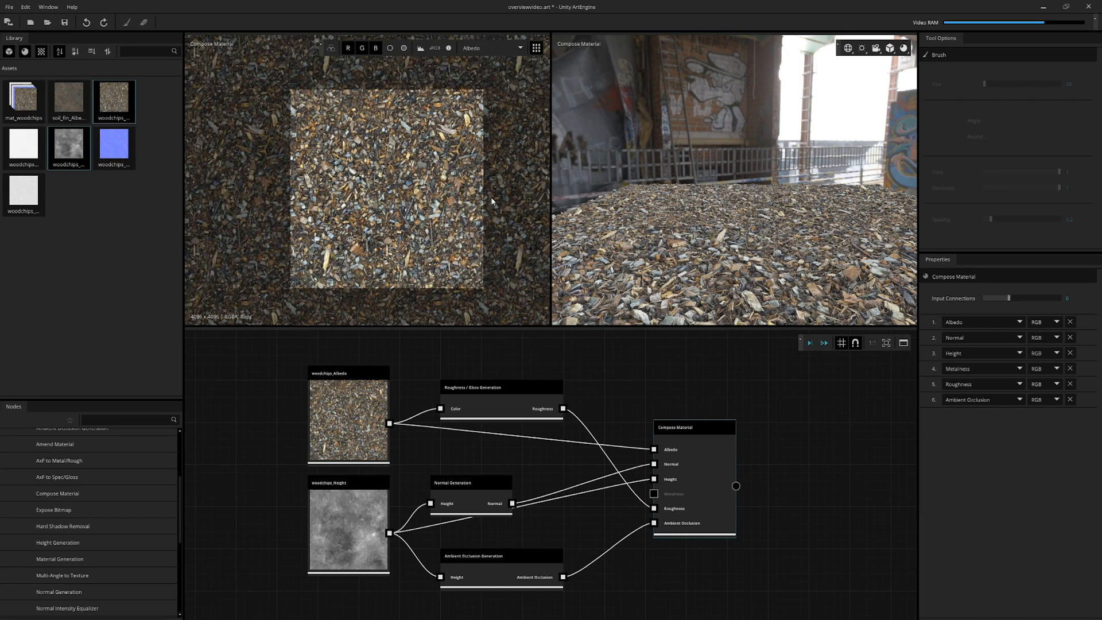
{"action": "left_click", "coordinate": [491, 49]}
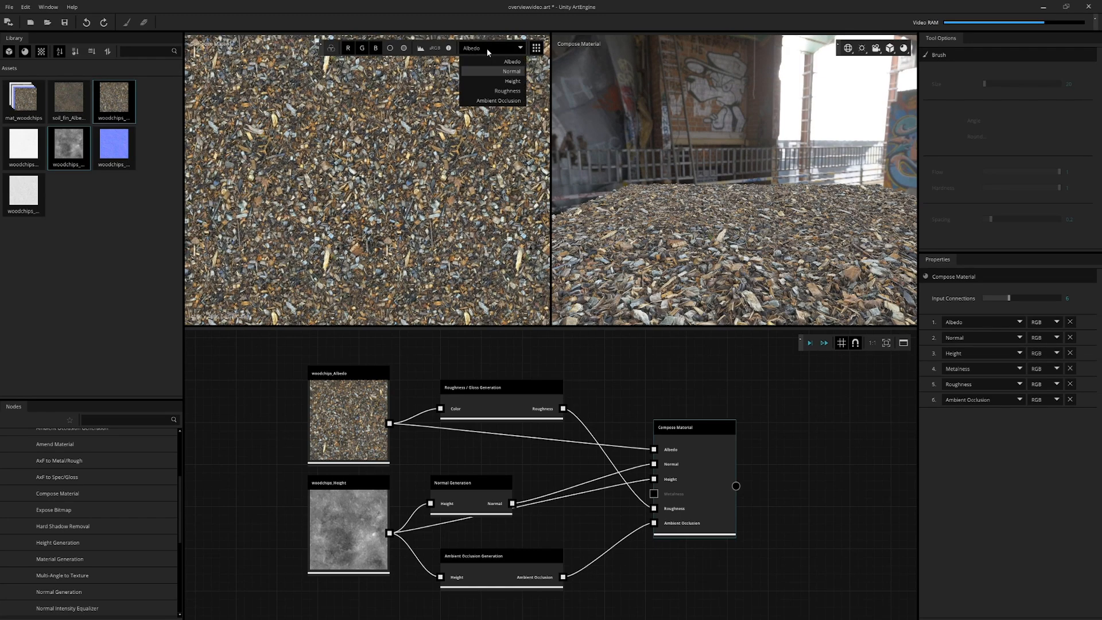
{"action": "left_click", "coordinate": [492, 70]}
{"action": "left_click", "coordinate": [492, 47]}
{"action": "left_click", "coordinate": [495, 61]}
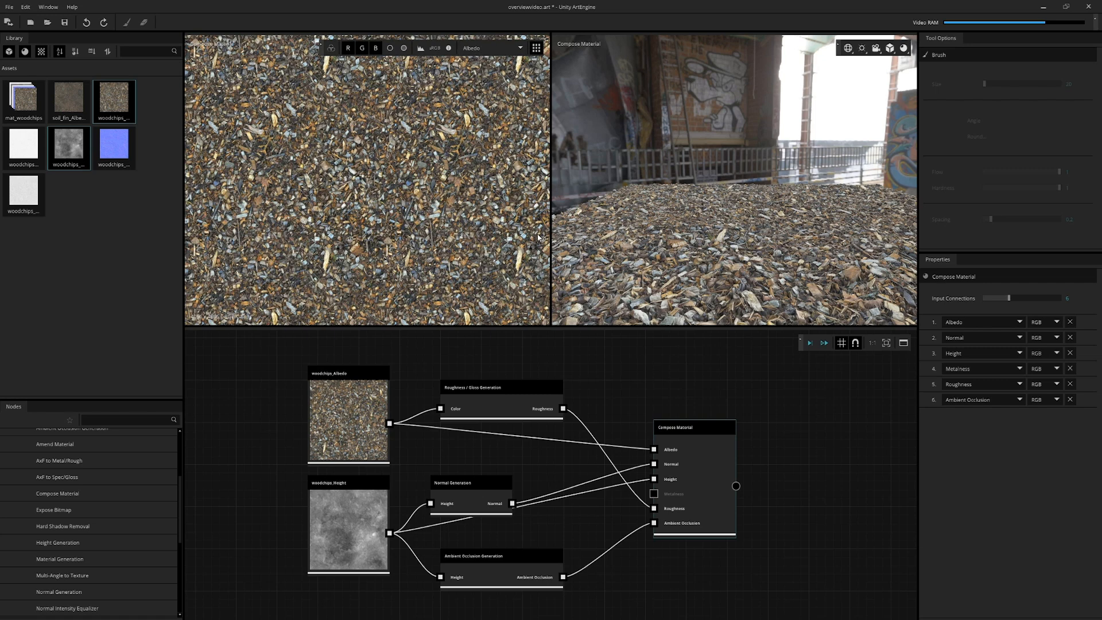
Step: Delete the manually connected Compose Material node
{"action": "scroll", "coordinate": [689, 461], "scroll_direction": "down", "scroll_amount": 2}
{"action": "left_click", "coordinate": [688, 460]}
{"action": "key", "text": "Delete"}
Step: Automatically compose a material from the selected woodchips_Albedo, woodchips_Height, roughness, normal and ambient occlusion nodes
{"action": "scroll", "coordinate": [636, 469], "scroll_direction": "down", "scroll_amount": 1}
{"action": "left_click_drag", "start_coordinate": [657, 580], "coordinate": [410, 384]}
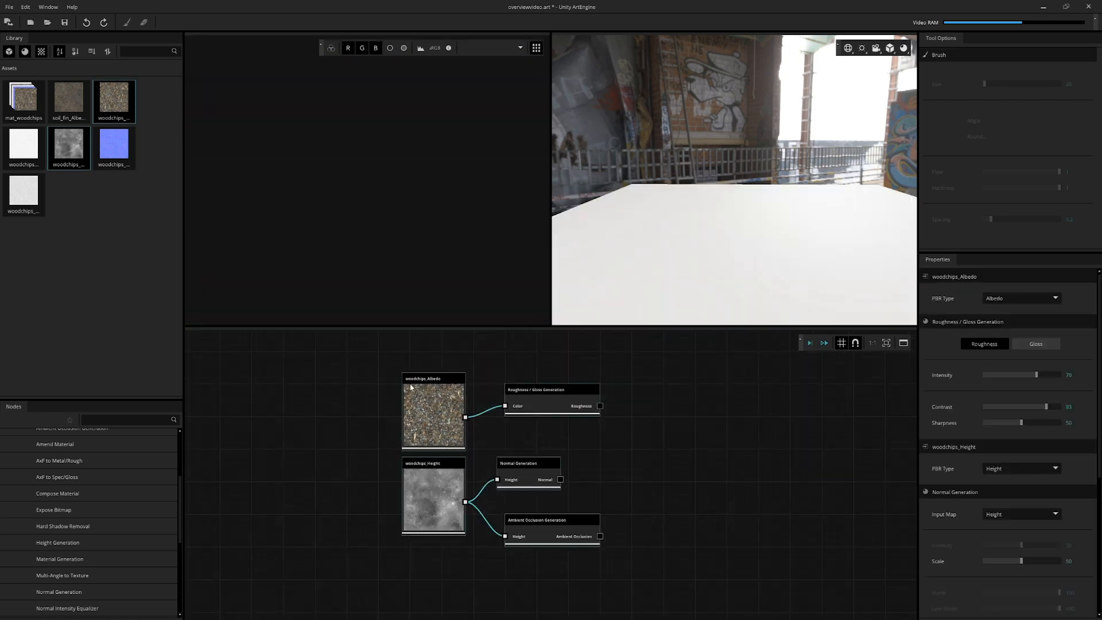
{"action": "right_click", "coordinate": [532, 406]}
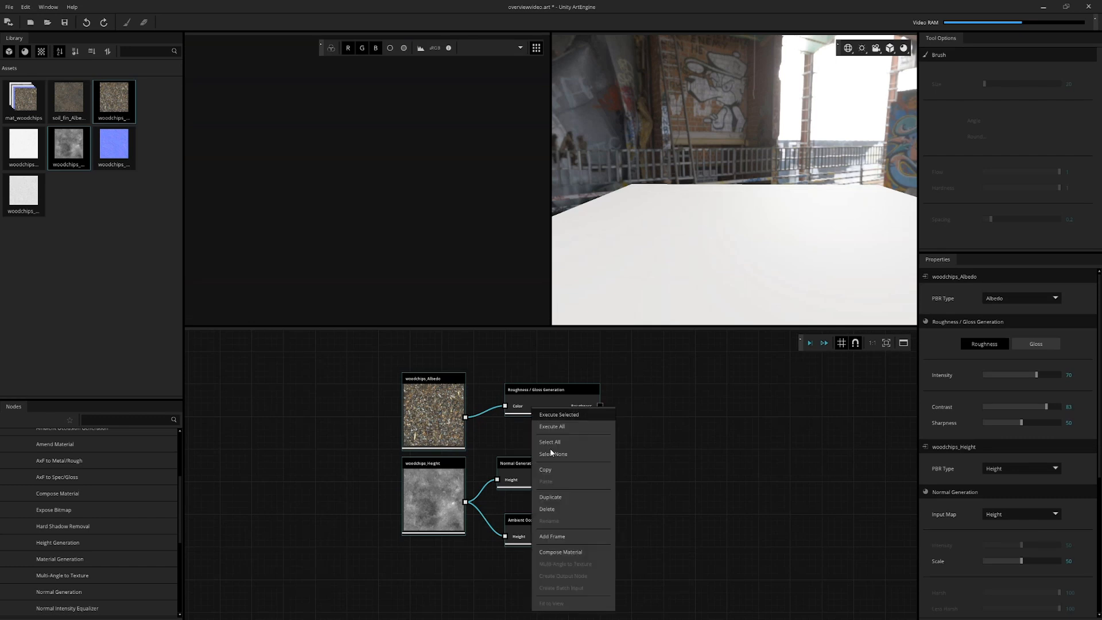
{"action": "left_click", "coordinate": [588, 554]}
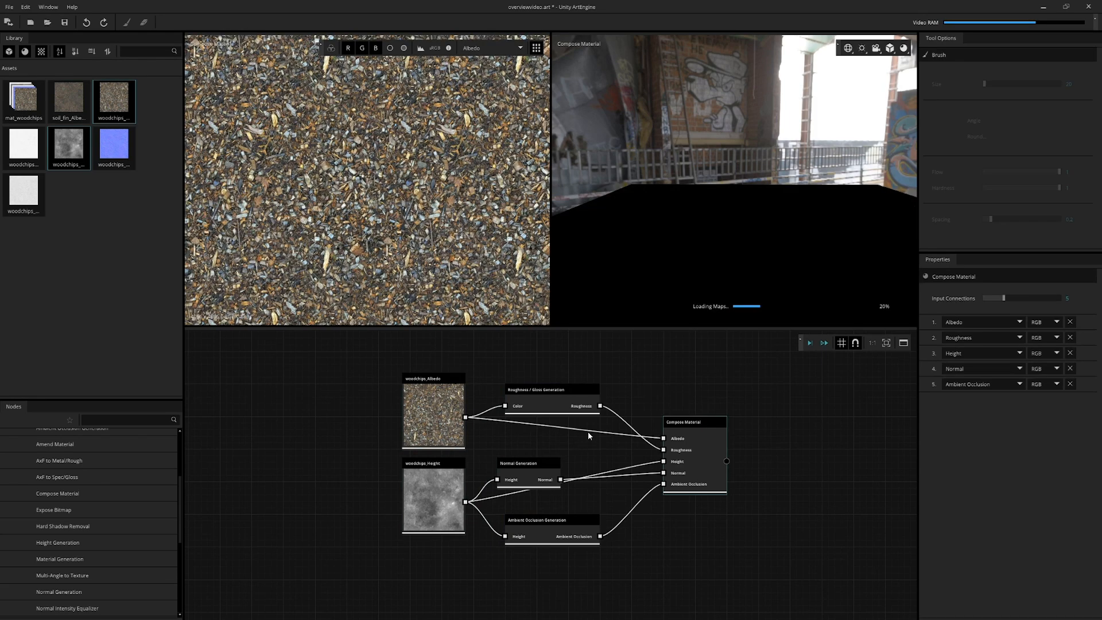
Step: Spread the Compose Material, Roughness / Gloss, Normal and Ambient Occlusion Generation nodes apart so their connections are easier to follow
{"action": "middle_click_drag", "start_coordinate": [588, 432], "coordinate": [522, 414]}
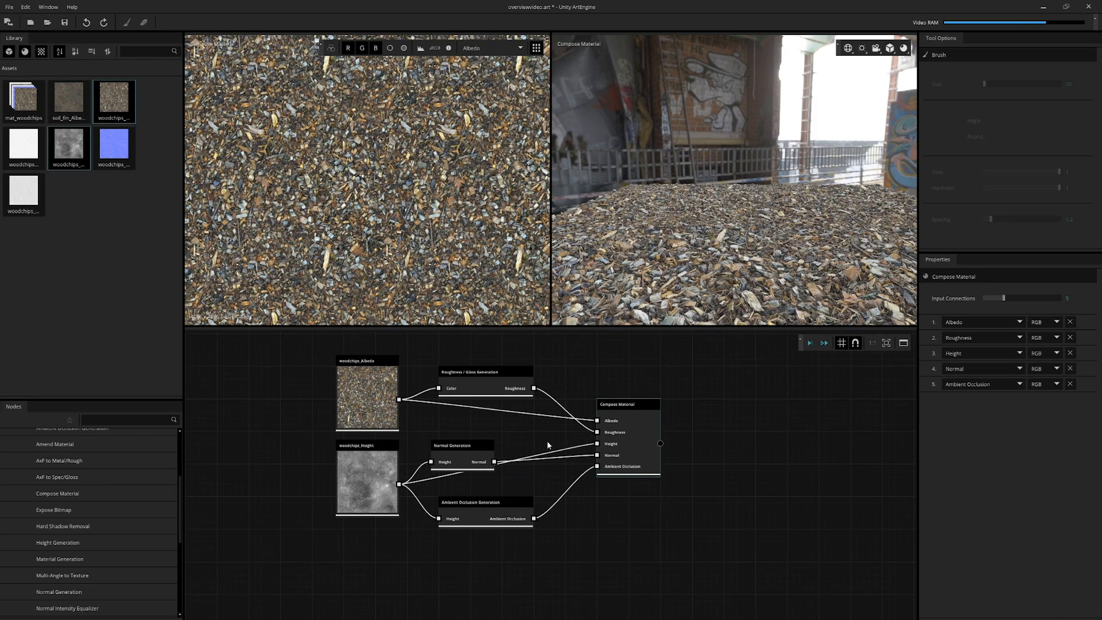
{"action": "left_click_drag", "start_coordinate": [607, 451], "coordinate": [702, 451]}
{"action": "left_click_drag", "start_coordinate": [502, 395], "coordinate": [532, 427]}
{"action": "middle_click_drag", "start_coordinate": [481, 465], "coordinate": [497, 447]}
{"action": "left_click_drag", "start_coordinate": [466, 432], "coordinate": [472, 457]}
{"action": "left_click_drag", "start_coordinate": [534, 441], "coordinate": [502, 489]}
{"action": "left_click_drag", "start_coordinate": [497, 487], "coordinate": [497, 519]}
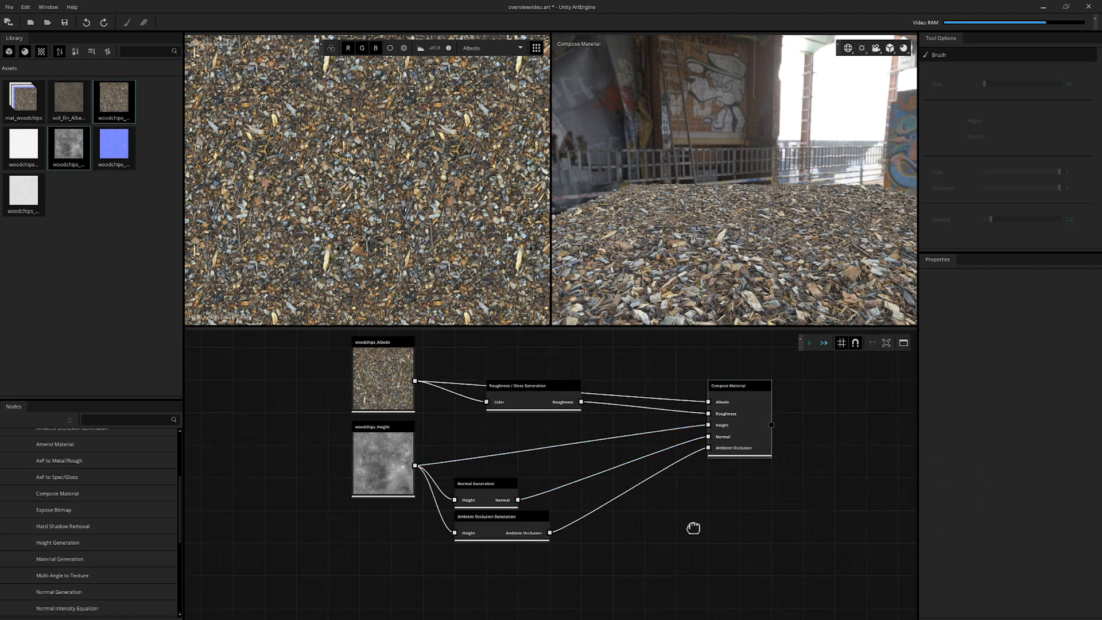
Step: Move woodchips_Albedo higher, align Roughness / Gloss Generation with the other generation nodes, and shift Compose Material farther from them
{"action": "left_click", "coordinate": [682, 535]}
{"action": "middle_click_drag", "start_coordinate": [683, 536], "coordinate": [707, 584]}
{"action": "left_click_drag", "start_coordinate": [427, 424], "coordinate": [435, 401]}
{"action": "left_click_drag", "start_coordinate": [540, 439], "coordinate": [508, 439]}
{"action": "middle_click_drag", "start_coordinate": [678, 494], "coordinate": [576, 464]}
{"action": "left_click_drag", "start_coordinate": [658, 428], "coordinate": [689, 427]}
Step: Add an Output node connected to the Compose Material node
{"action": "middle_click_drag", "start_coordinate": [769, 432], "coordinate": [738, 434]}
{"action": "right_click", "coordinate": [657, 434]}
{"action": "type", "text": "output"}
{"action": "key", "text": "Return"}
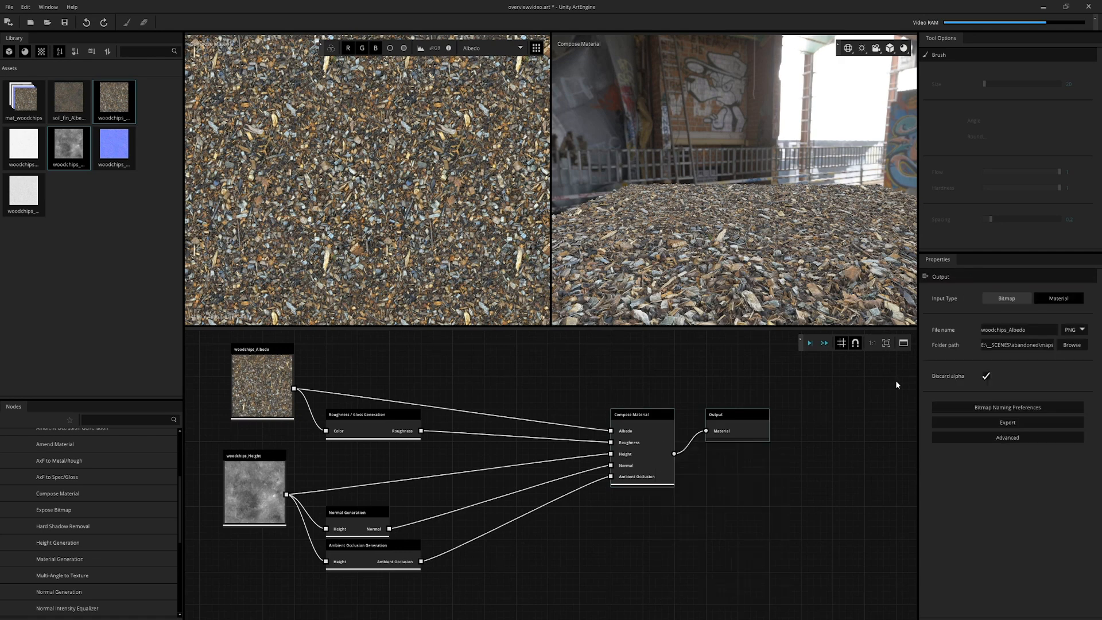
Step: Set the Output node's folder path to E:\Temp
{"action": "left_click", "coordinate": [1072, 345]}
{"action": "type", "text": "e:\t"}
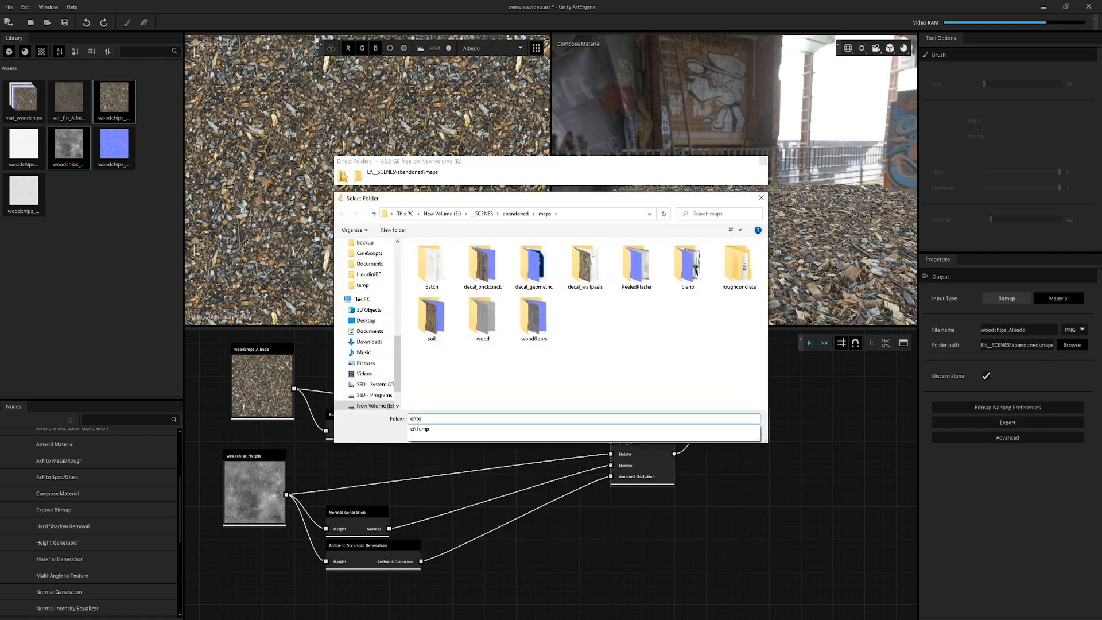
{"action": "type", "text": "emp"}
{"action": "key", "text": "Return"}
{"action": "left_click", "coordinate": [706, 427]}
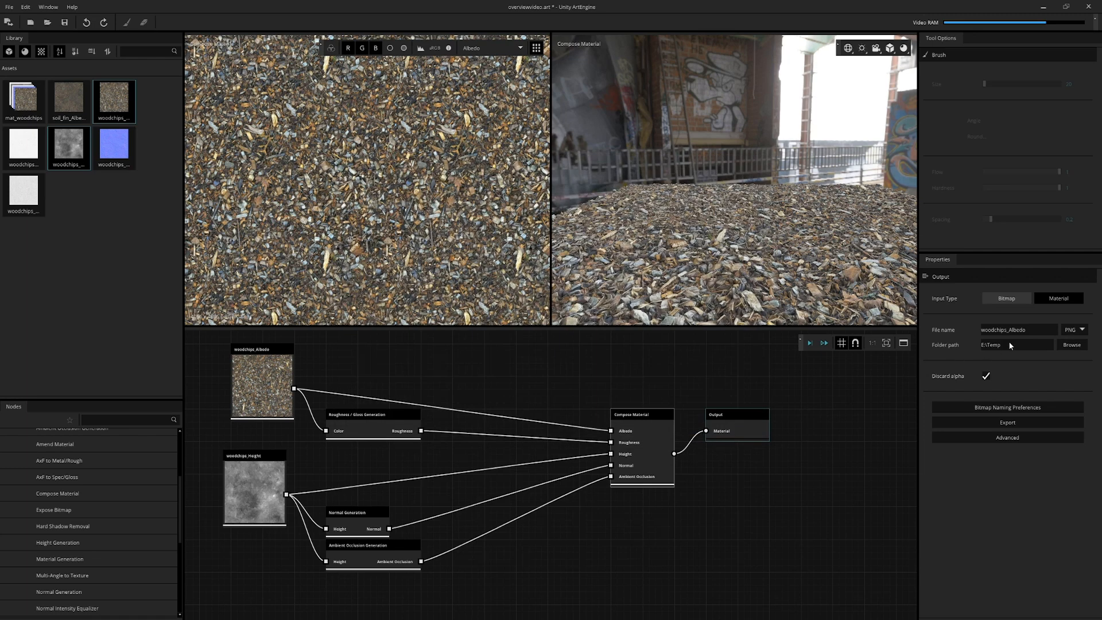
Step: Rename the Output node's exported file with a name ending in "ip_material"
{"action": "left_click", "coordinate": [1040, 330]}
{"action": "type", "text": "ip_material"}
{"action": "key", "text": "Return"}
{"action": "left_click", "coordinate": [608, 379]}
Step: Insert a Hue / Saturation node into the connection between woodchips_Albedo and the Compose Material's Albedo input
{"action": "middle_click_drag", "start_coordinate": [510, 377], "coordinate": [558, 371]}
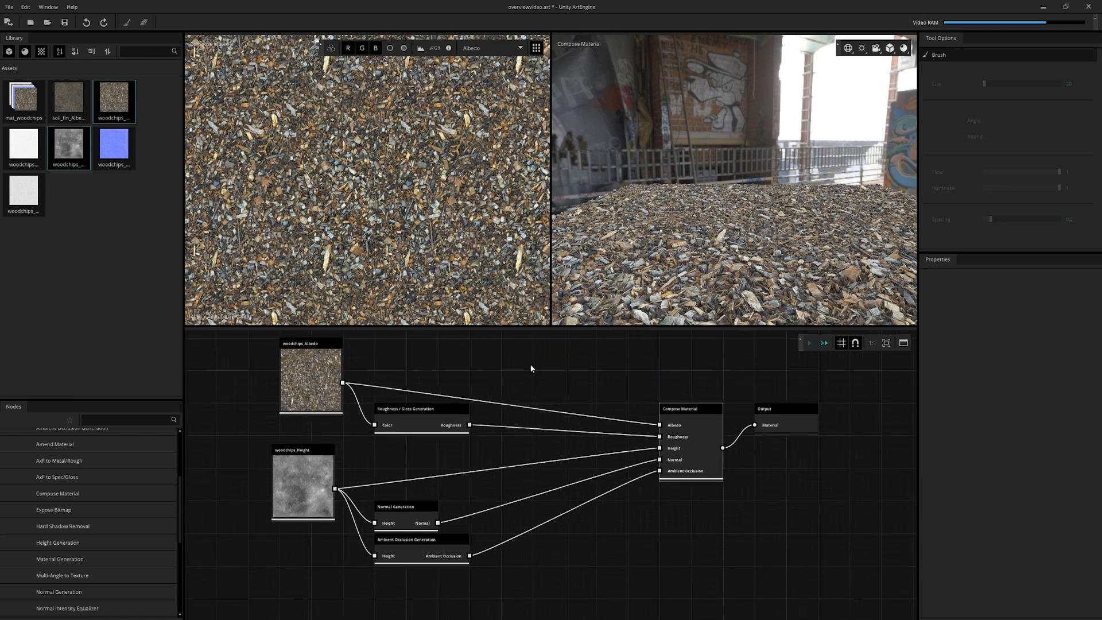
{"action": "right_click", "coordinate": [489, 365]}
{"action": "type", "text": "hue"}
{"action": "key", "text": "Return"}
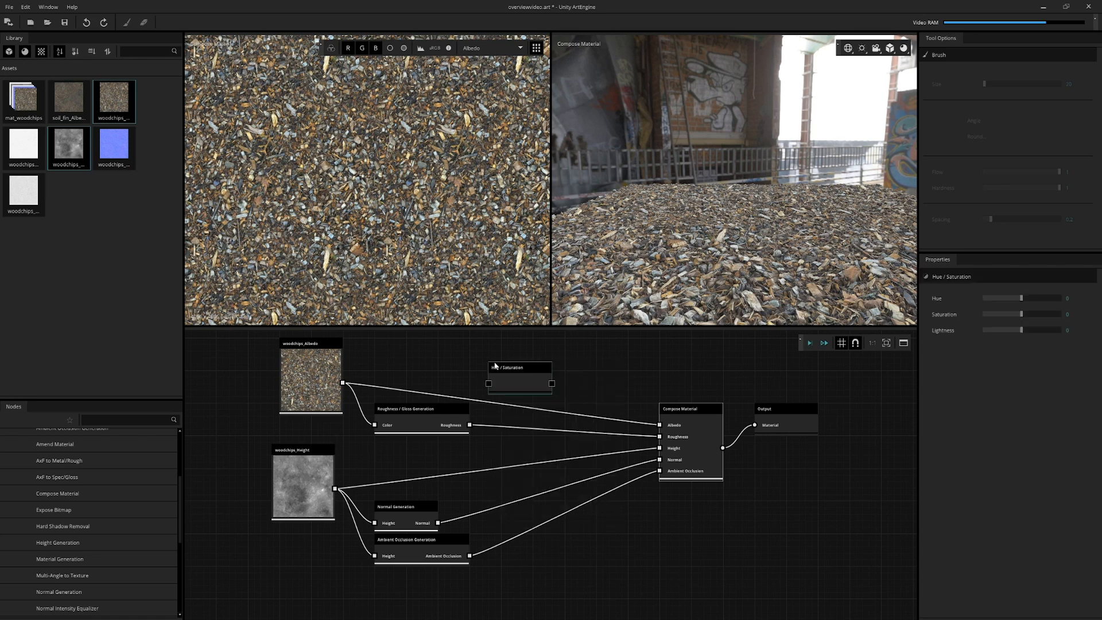
{"action": "left_click_drag", "start_coordinate": [343, 383], "coordinate": [661, 425]}
{"action": "left_click", "coordinate": [567, 545]}
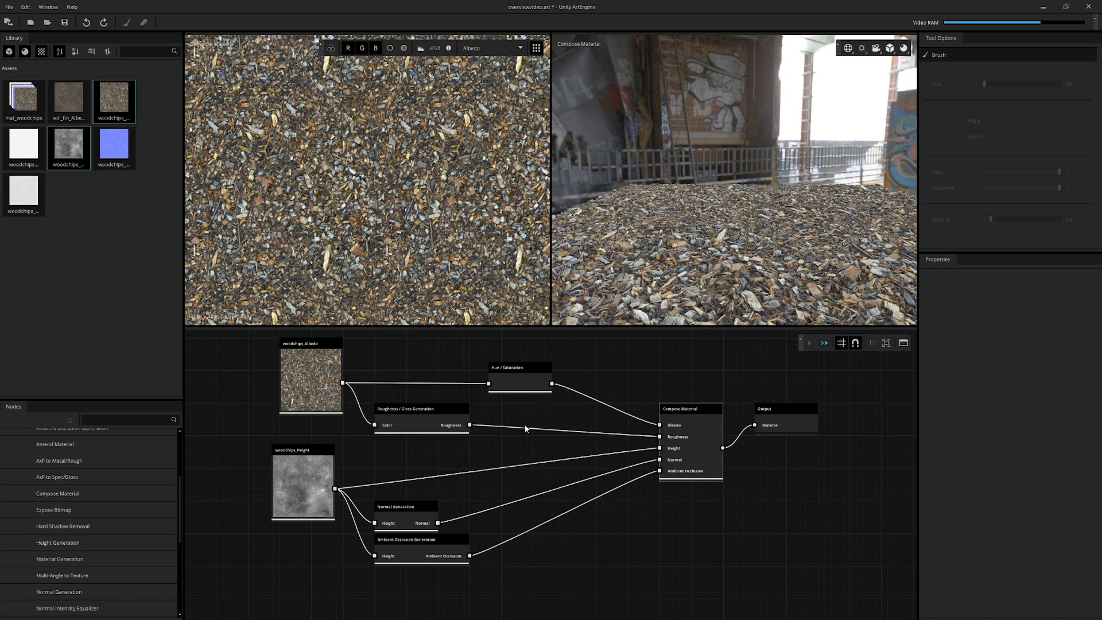
Step: Insert a Levels node between the generated roughness and Compose Material, and align it with the Hue / Saturation node
{"action": "right_click", "coordinate": [513, 438]}
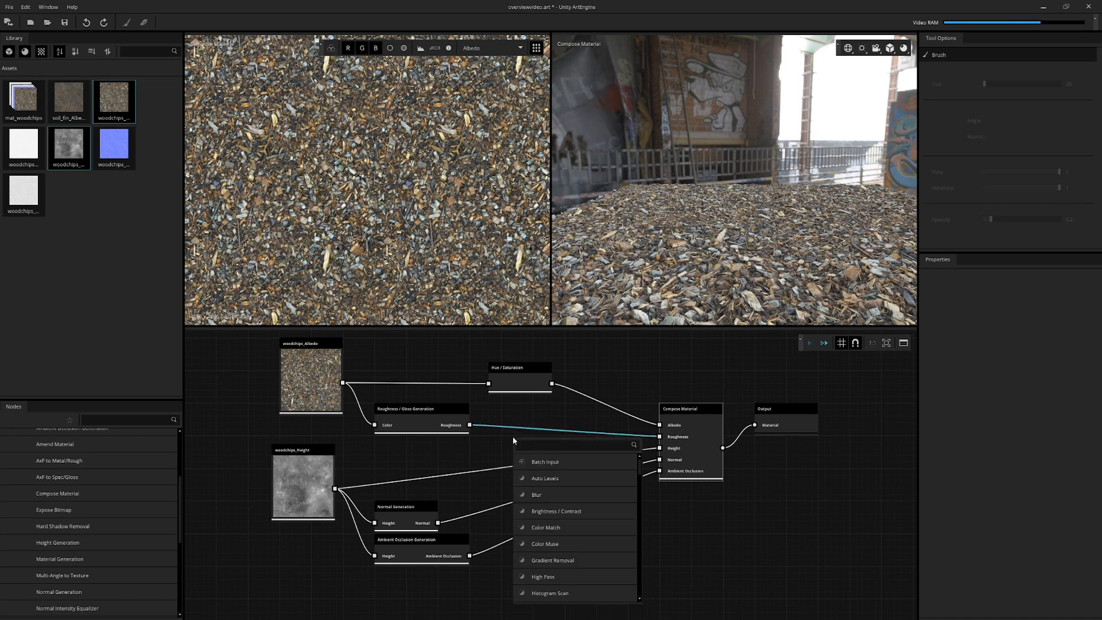
{"action": "type", "text": "level"}
{"action": "key", "text": "Return"}
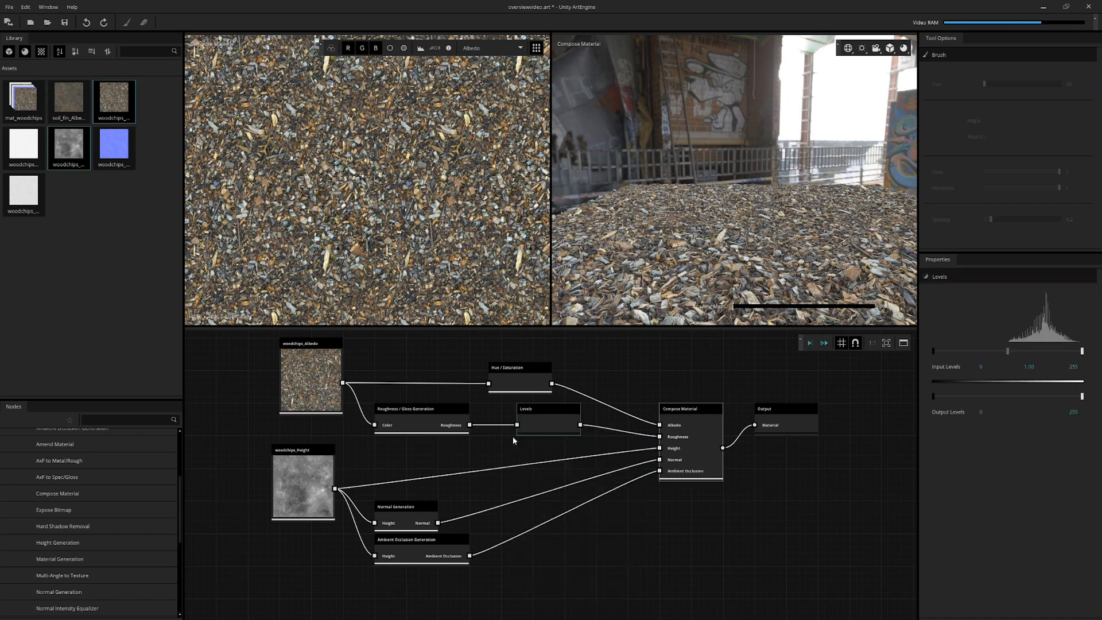
{"action": "left_click_drag", "start_coordinate": [545, 388], "coordinate": [539, 414]}
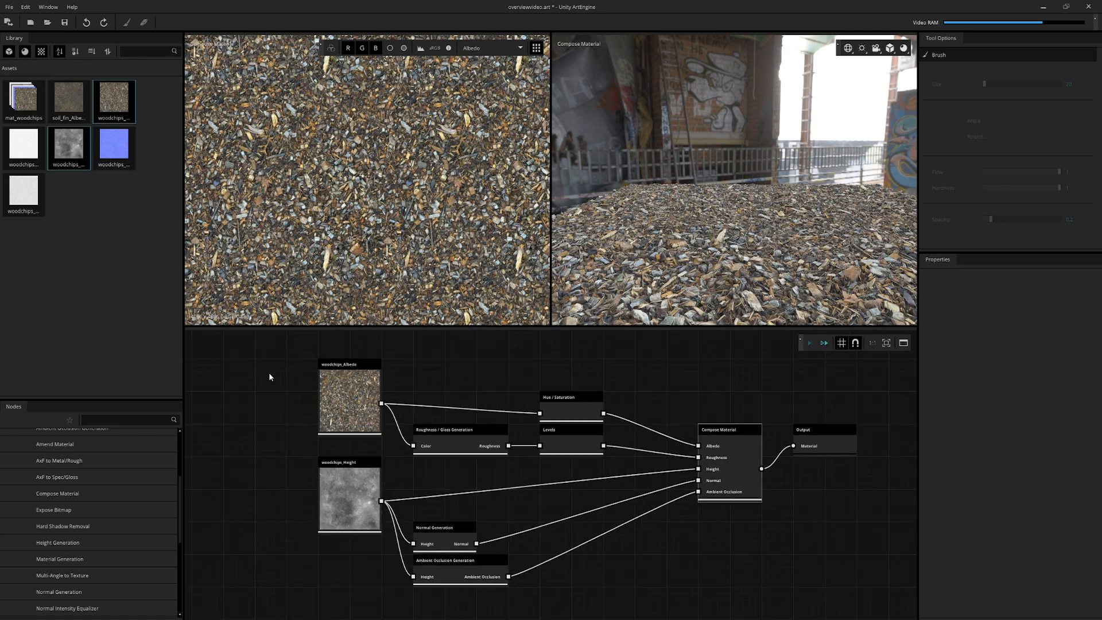
Step: Frame the woodchips_Albedo and woodchips_Height nodes, color the frame yellow and title it Input
{"action": "left_click_drag", "start_coordinate": [269, 377], "coordinate": [372, 535]}
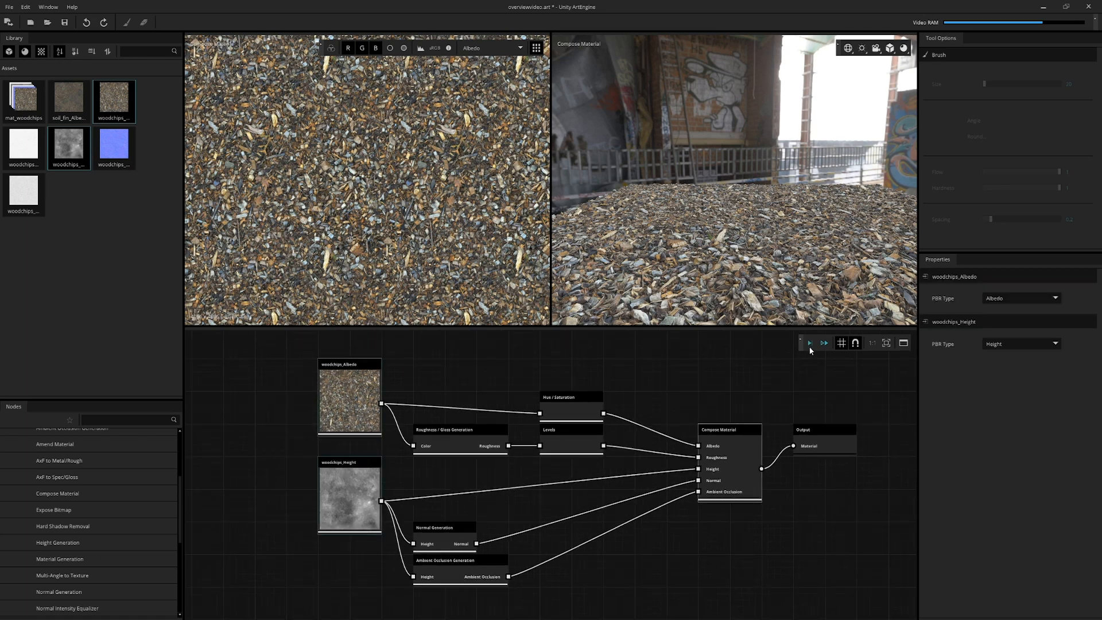
{"action": "left_click", "coordinate": [903, 346]}
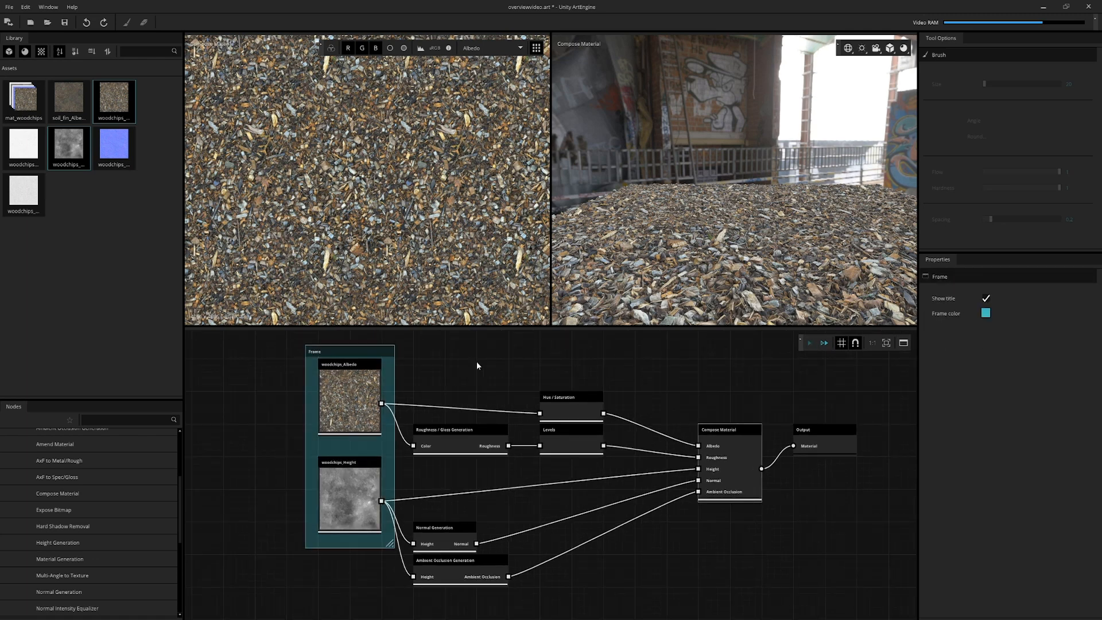
{"action": "left_click", "coordinate": [986, 313]}
{"action": "left_click", "coordinate": [1013, 350]}
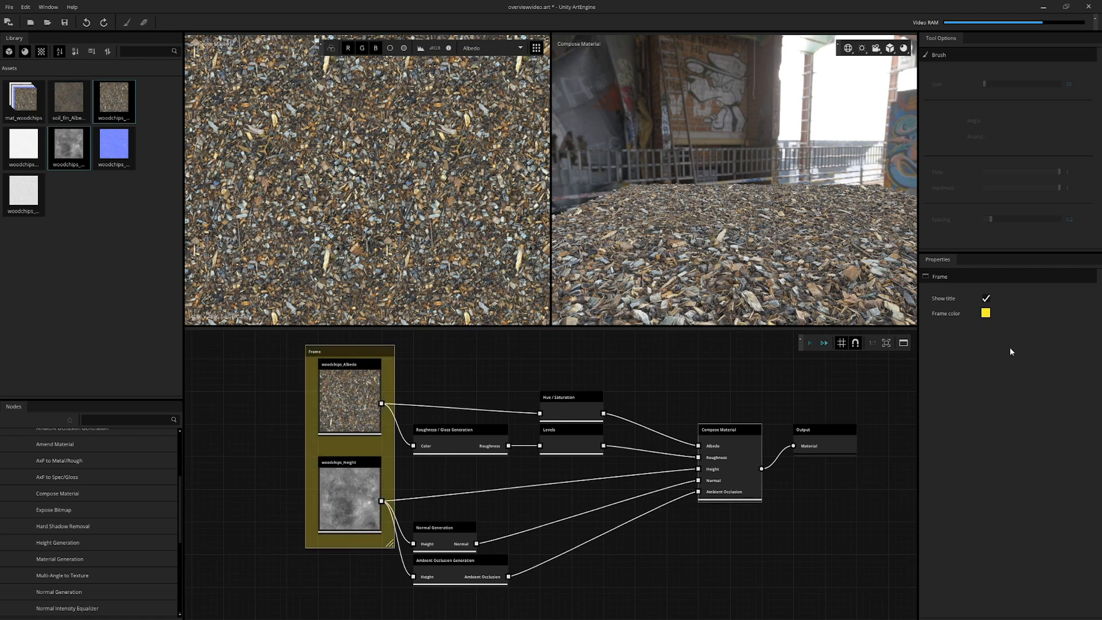
{"action": "double_click", "coordinate": [330, 352]}
{"action": "type", "text": "Input"}
{"action": "key", "text": "Return"}
{"action": "left_click", "coordinate": [443, 374]}
Step: Frame the roughness, normal and ambient occlusion generation nodes, color the frame purple and title it Generation
{"action": "left_click_drag", "start_coordinate": [420, 403], "coordinate": [488, 569]}
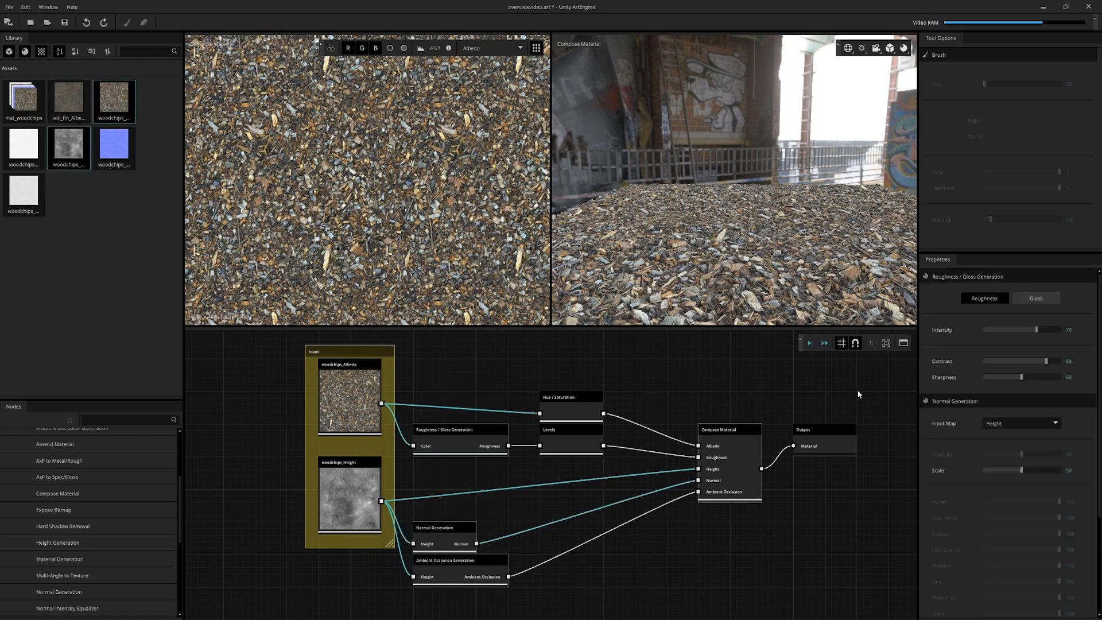
{"action": "left_click", "coordinate": [903, 345]}
{"action": "left_click", "coordinate": [986, 313]}
{"action": "left_click", "coordinate": [1048, 345]}
{"action": "double_click", "coordinate": [426, 415]}
{"action": "type", "text": "Generation"}
{"action": "key", "text": "Return"}
Step: Frame the Hue / Saturation and Levels nodes, color the frame green and title it Tweaks
{"action": "left_click_drag", "start_coordinate": [647, 393], "coordinate": [531, 462]}
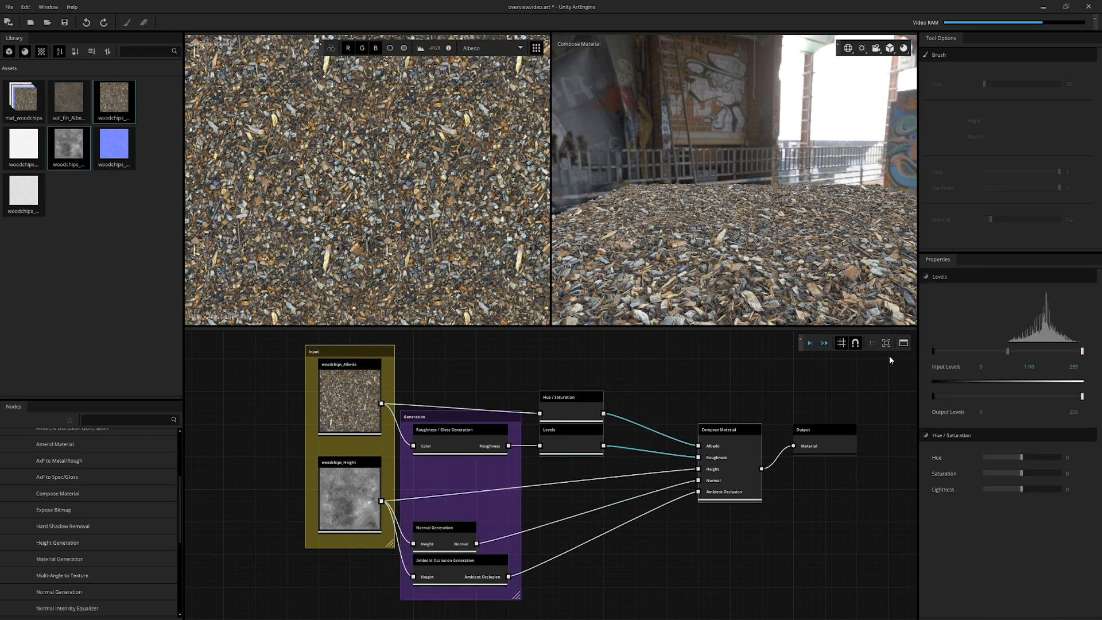
{"action": "left_click", "coordinate": [903, 343]}
{"action": "left_click", "coordinate": [986, 313]}
{"action": "left_click", "coordinate": [1018, 346]}
{"action": "double_click", "coordinate": [540, 384]}
{"action": "type", "text": "Tweak"}
{"action": "key", "text": "Return"}
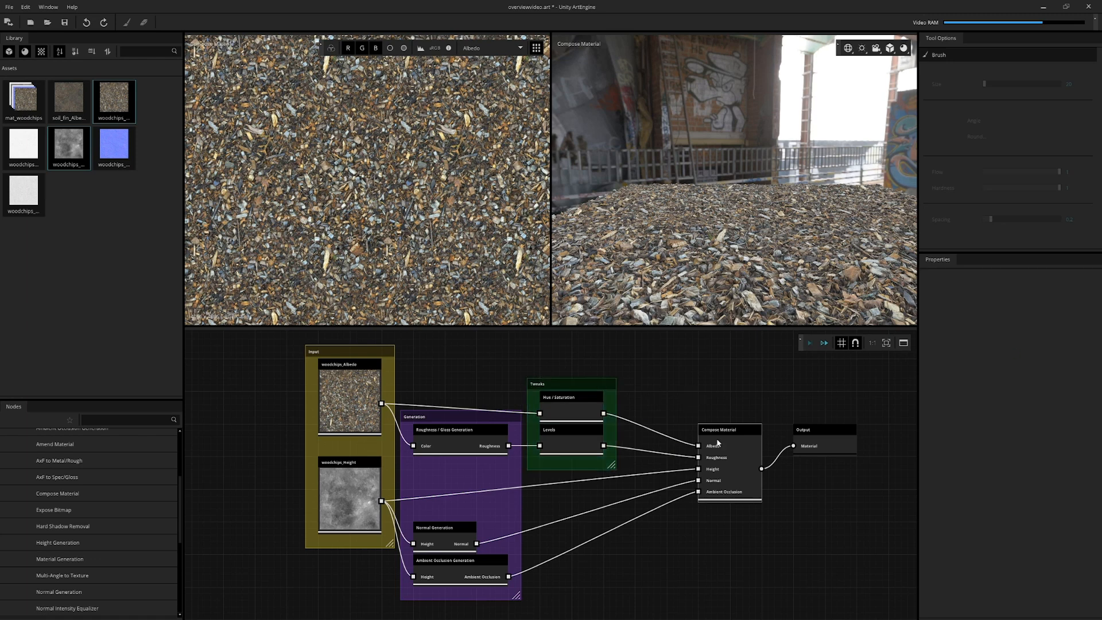
Step: Move the Compose Material node closer to the tweak nodes and enclose it in a frame titled Material
{"action": "left_click_drag", "start_coordinate": [708, 433], "coordinate": [676, 433]}
{"action": "left_click", "coordinate": [904, 343]}
{"action": "double_click", "coordinate": [666, 418]}
{"action": "type", "text": "Material"}
{"action": "key", "text": "Return"}
Step: Frame the Output node, color the frame red and title it Output
{"action": "left_click", "coordinate": [825, 437]}
{"action": "left_click", "coordinate": [904, 343]}
{"action": "left_click", "coordinate": [986, 313]}
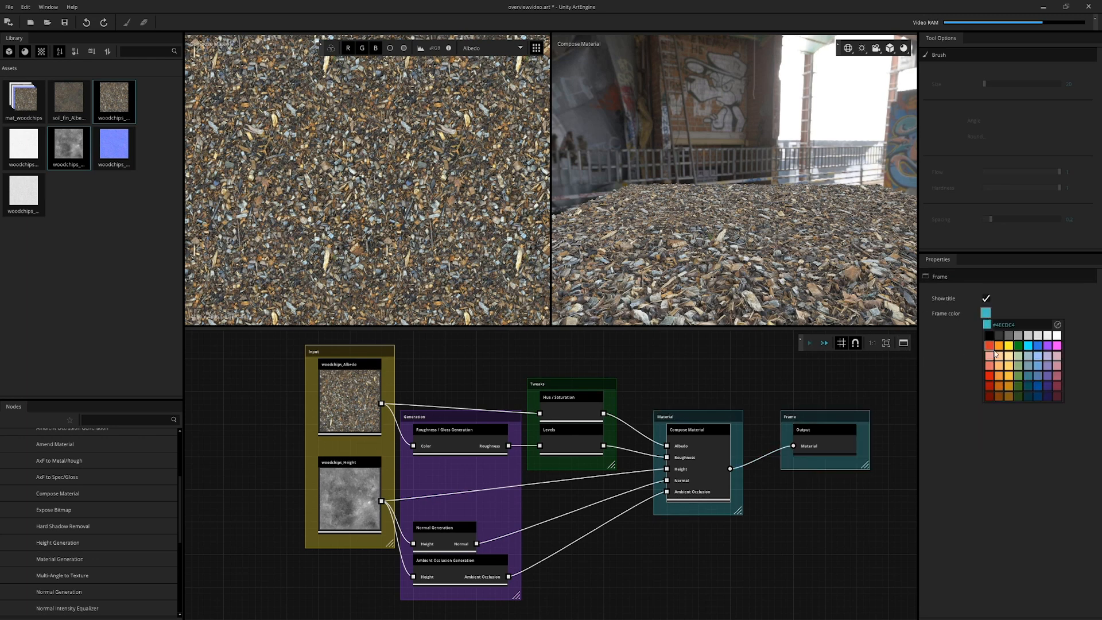
{"action": "left_click", "coordinate": [990, 367]}
{"action": "double_click", "coordinate": [802, 416]}
{"action": "type", "text": "Output"}
{"action": "key", "text": "Return"}
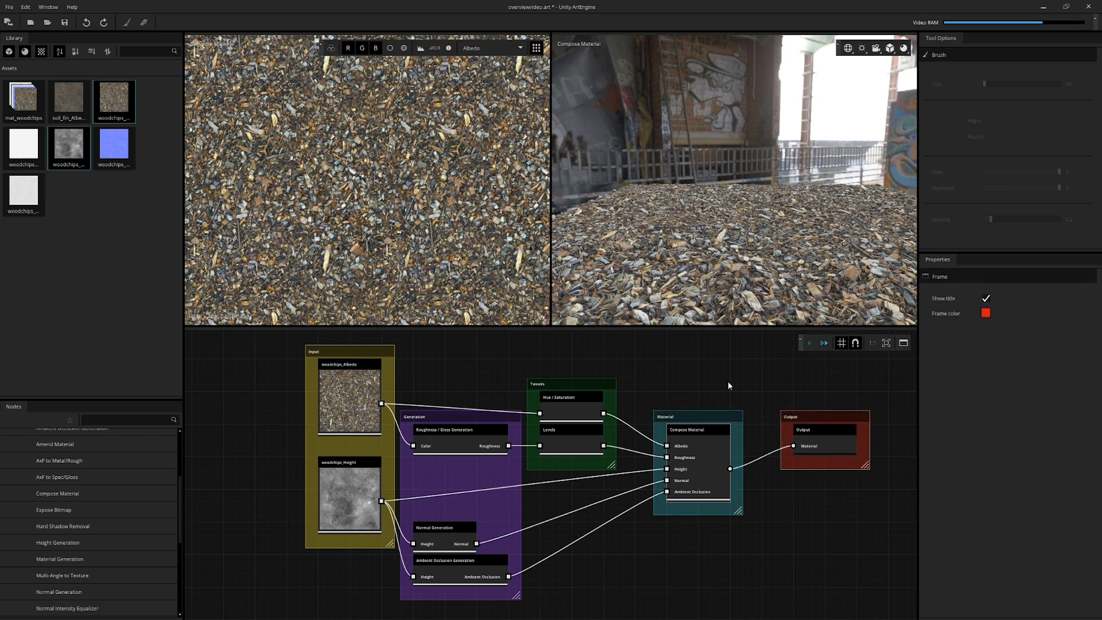
{"action": "left_click", "coordinate": [726, 396]}
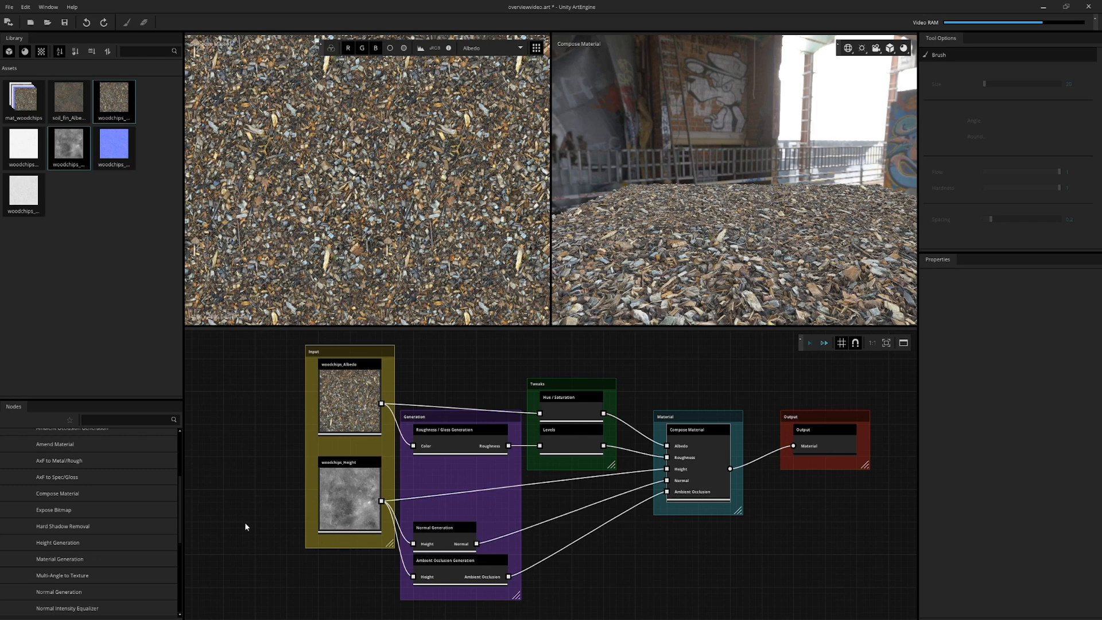